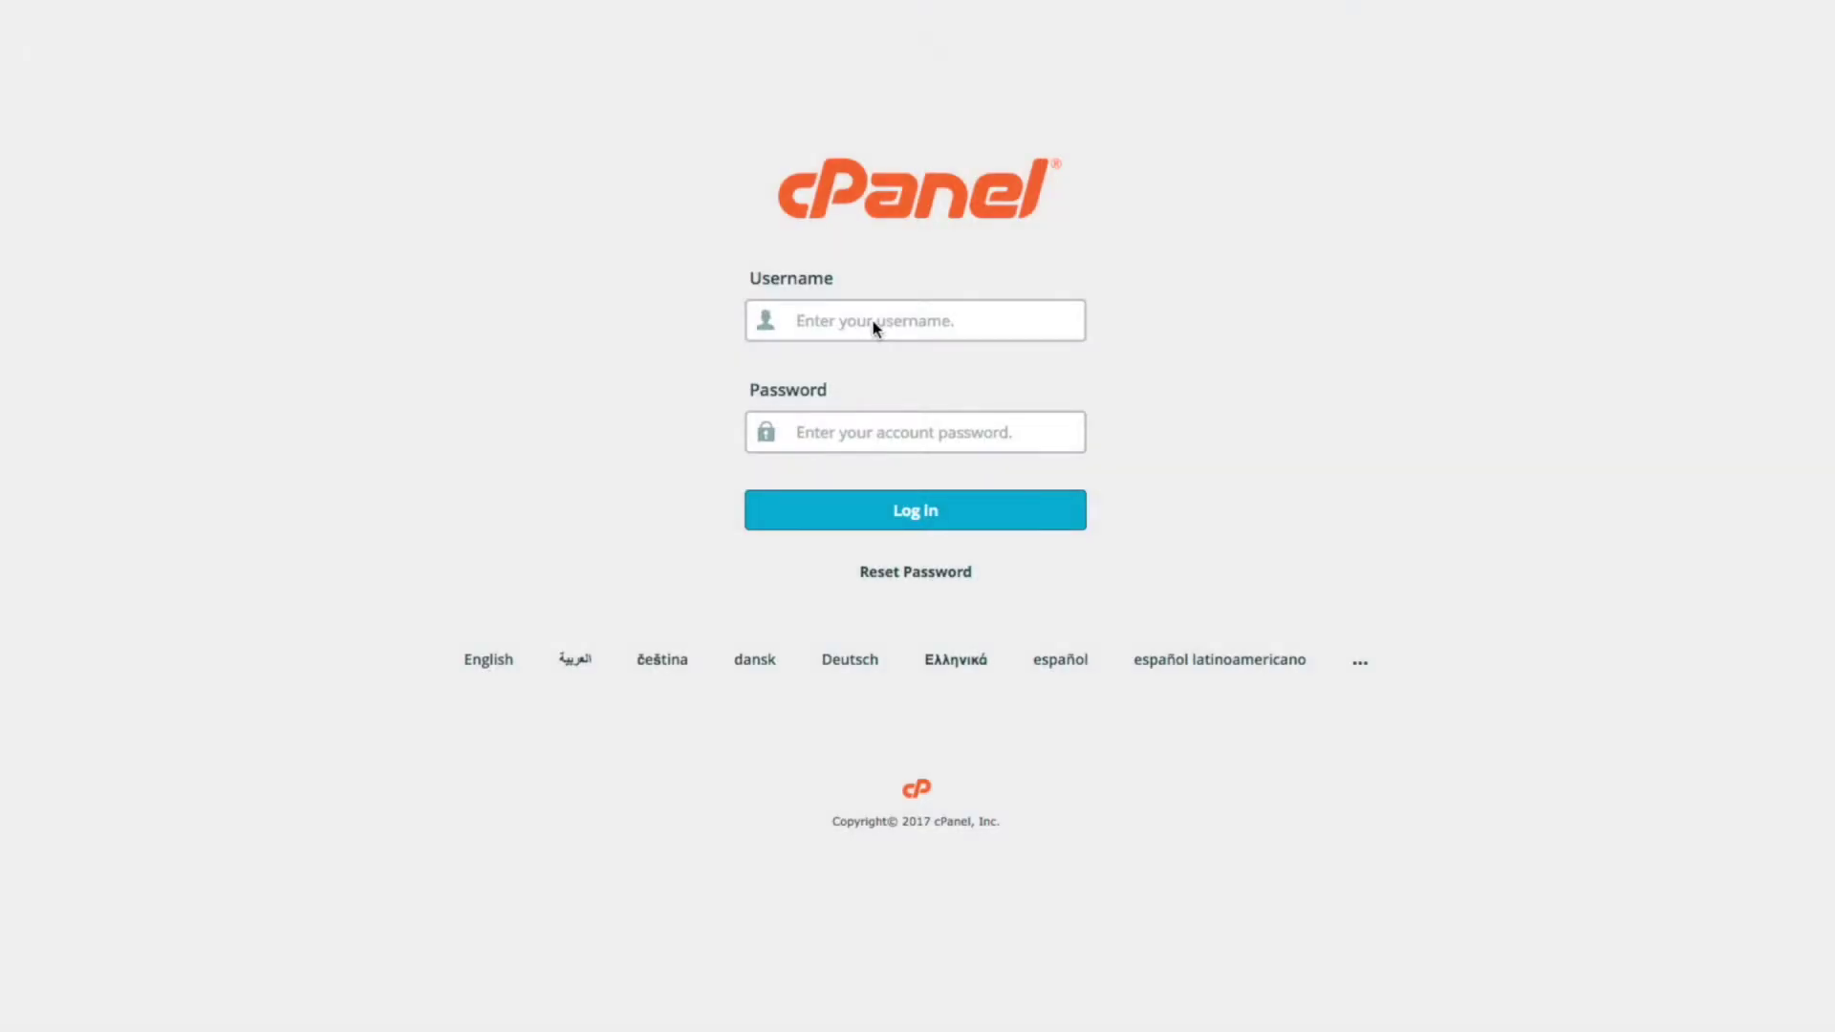
Step: Sign in to the cPanel hosting account with the account username and password
{"action": "left_click", "coordinate": [872, 322]}
{"action": "type", "text": "example"}
{"action": "key", "text": "Tab"}
{"action": "type", "text": "•••••••"}
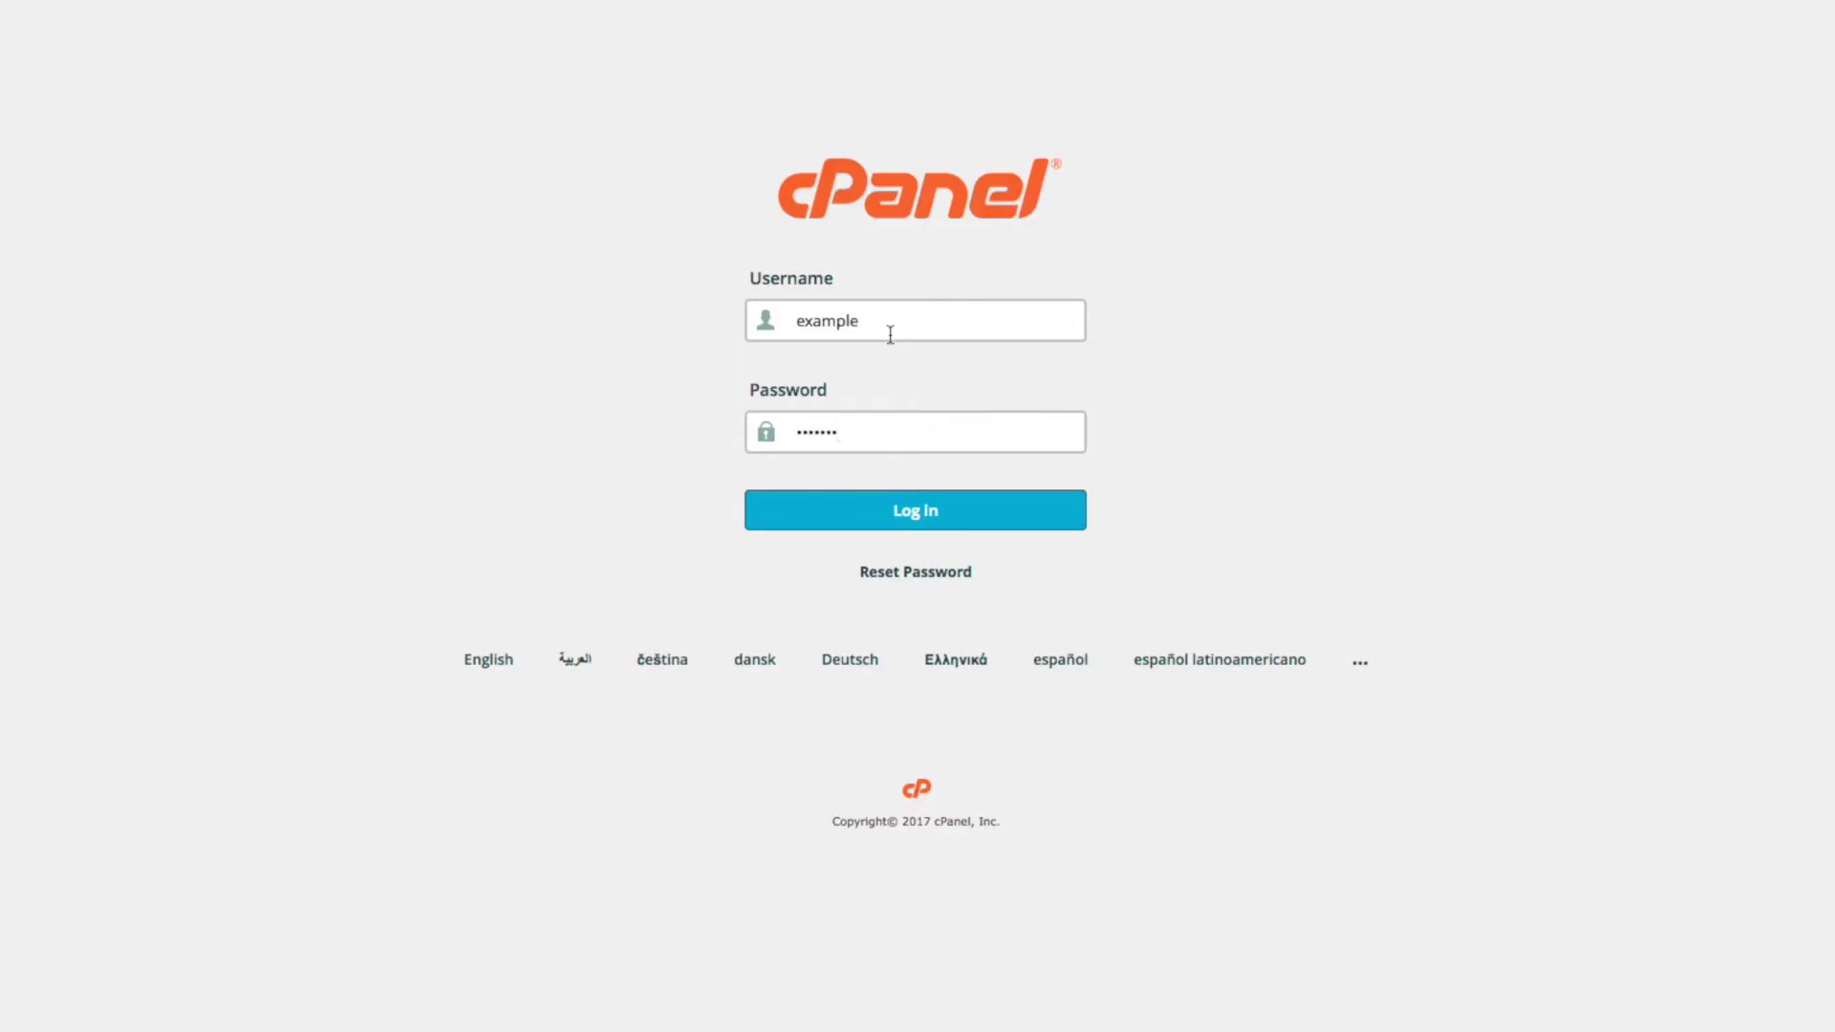
{"action": "left_click", "coordinate": [918, 511]}
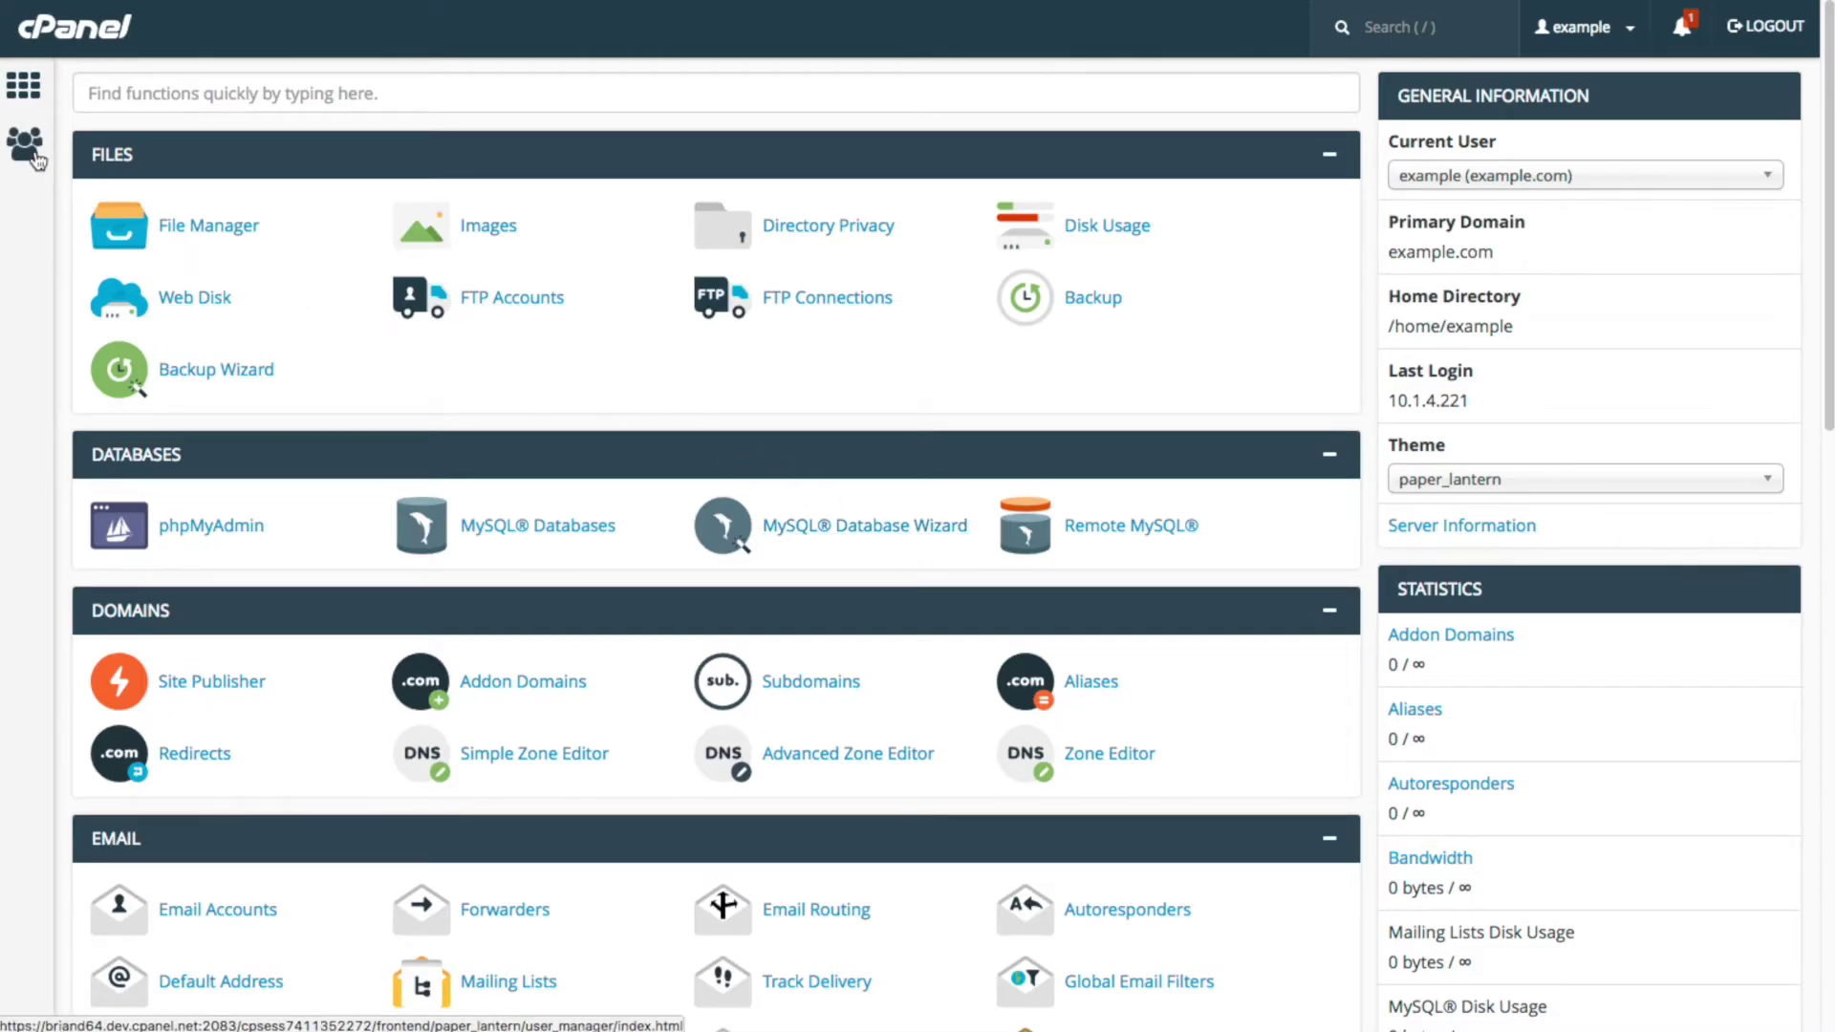
Step: Search the home page functions for 'user' and open User Manager
{"action": "left_click", "coordinate": [96, 93]}
{"action": "type", "text": "user"}
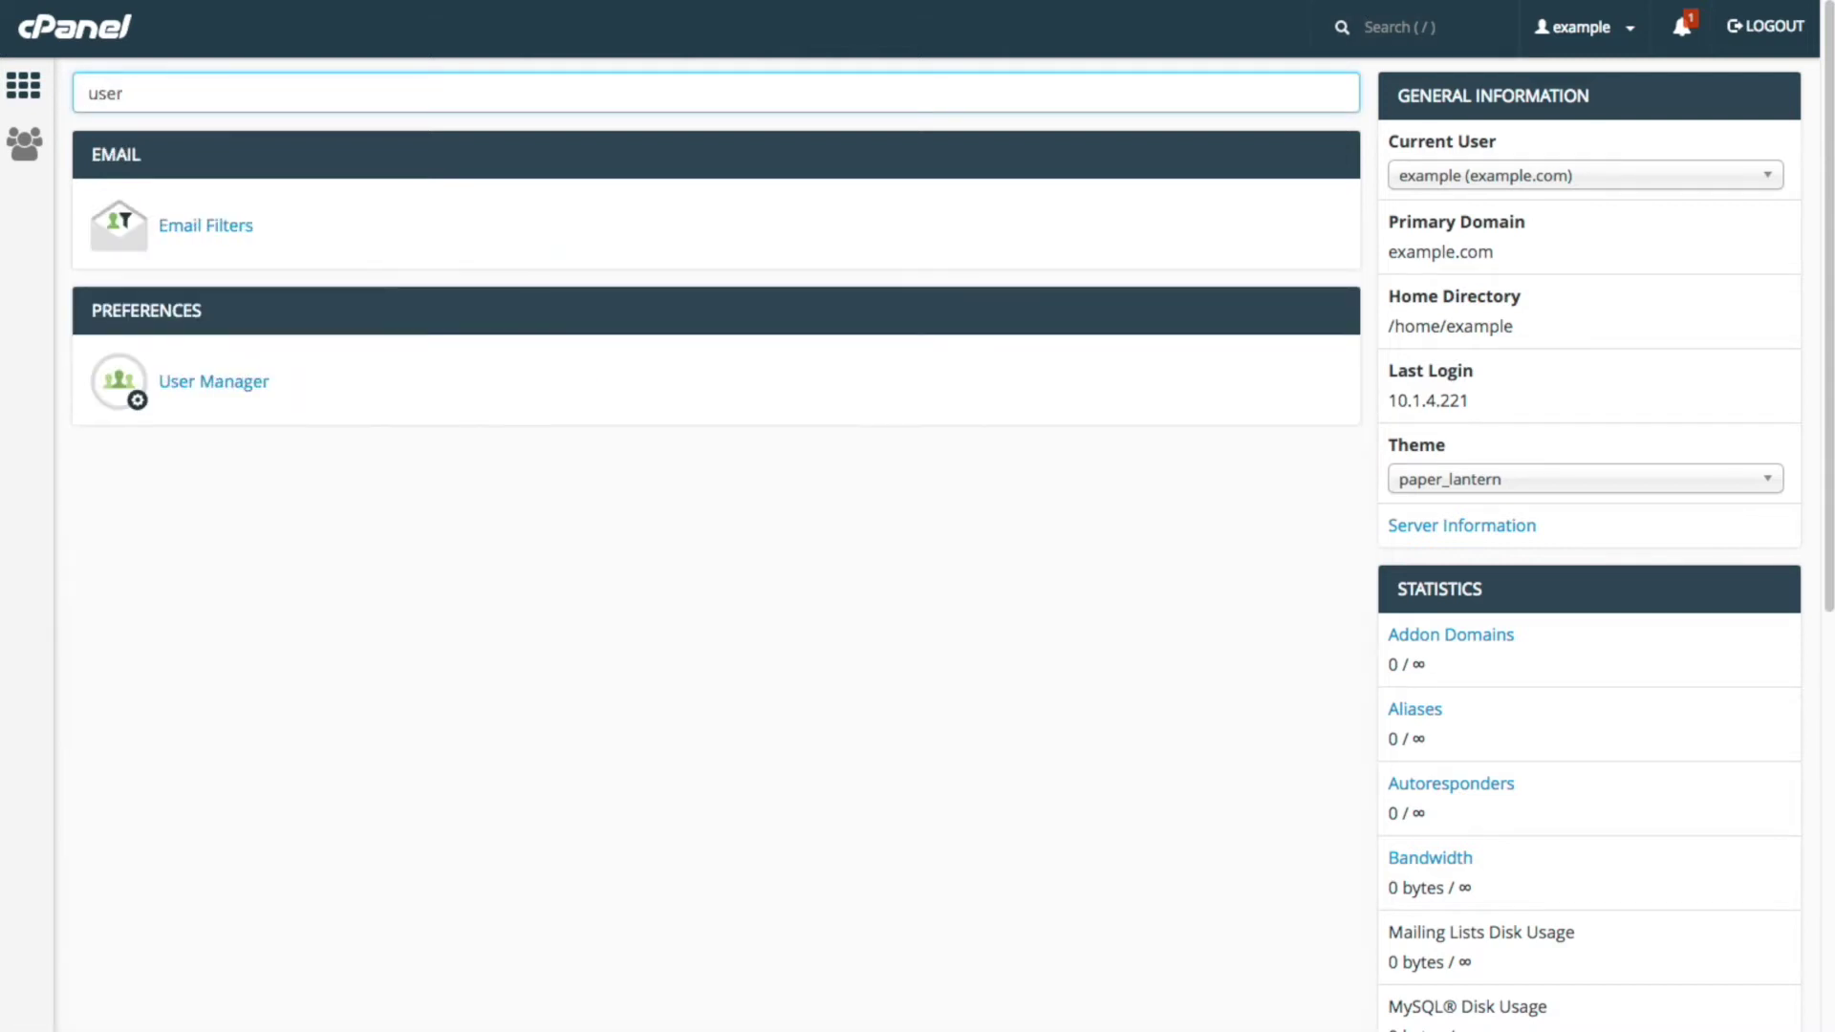
{"action": "left_click", "coordinate": [175, 383]}
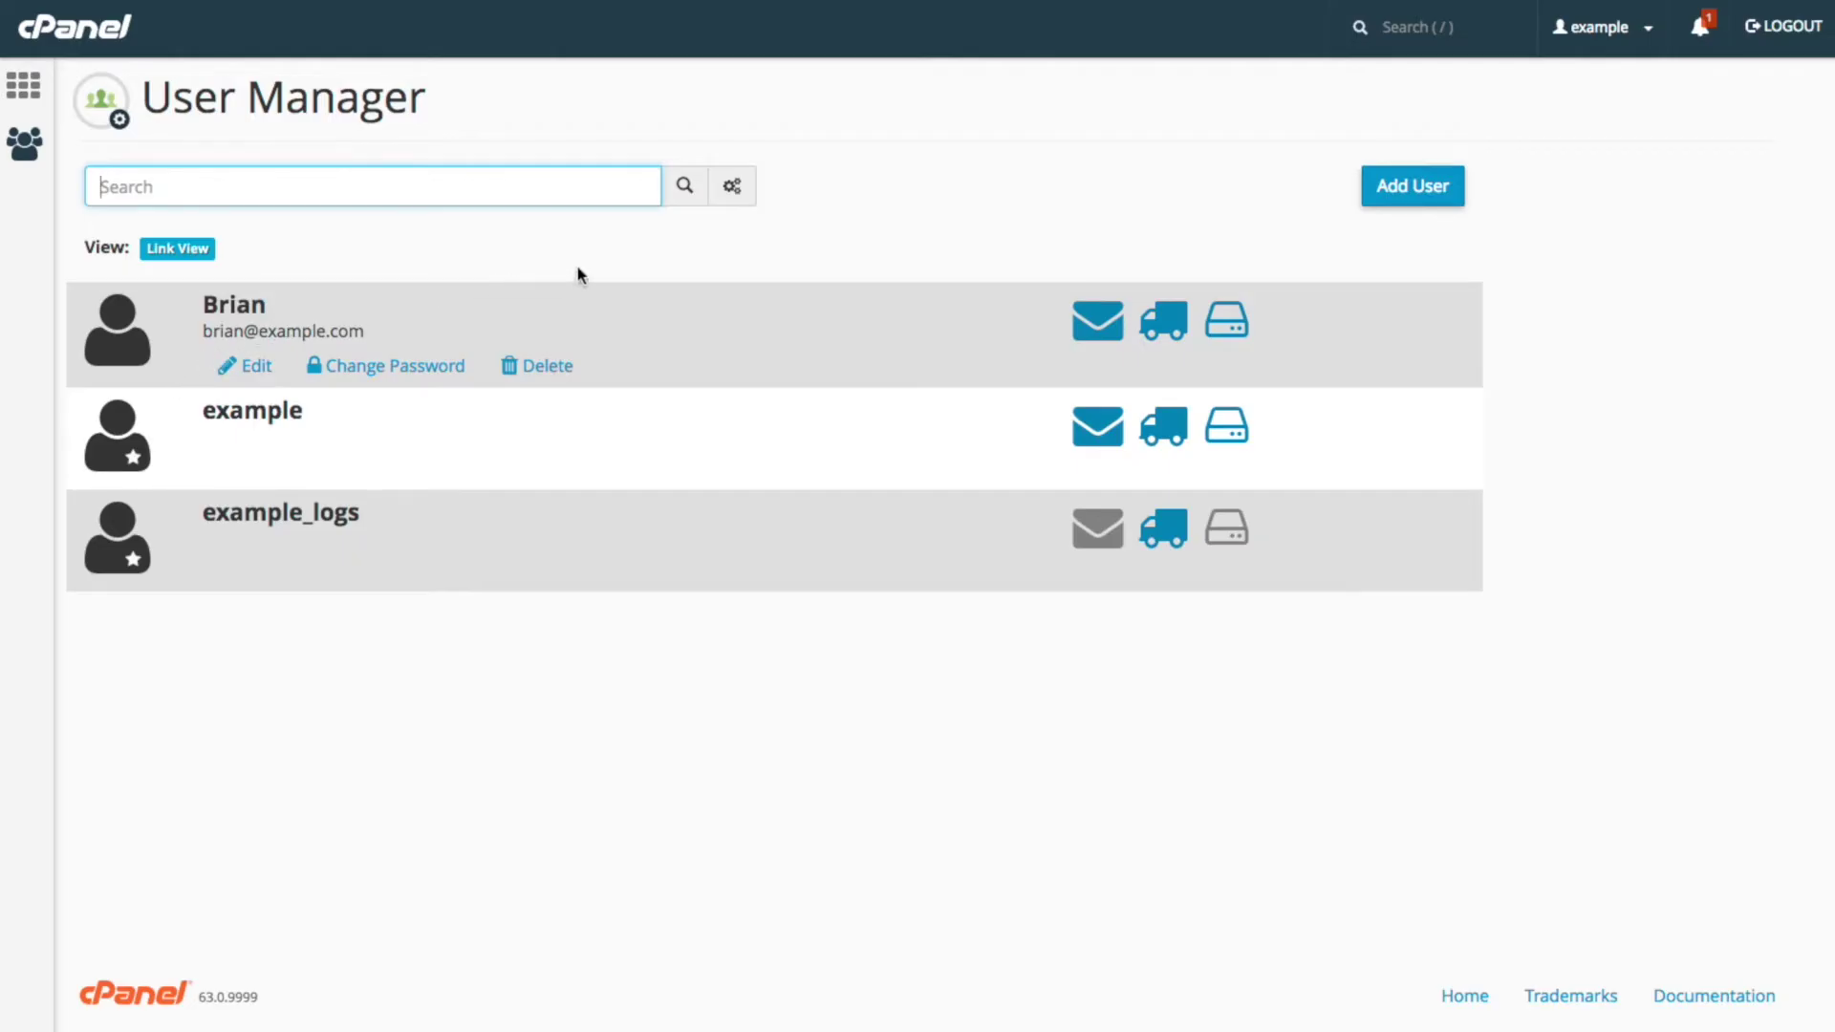
Step: Open the Add User form from User Manager
{"action": "left_click", "coordinate": [1380, 191]}
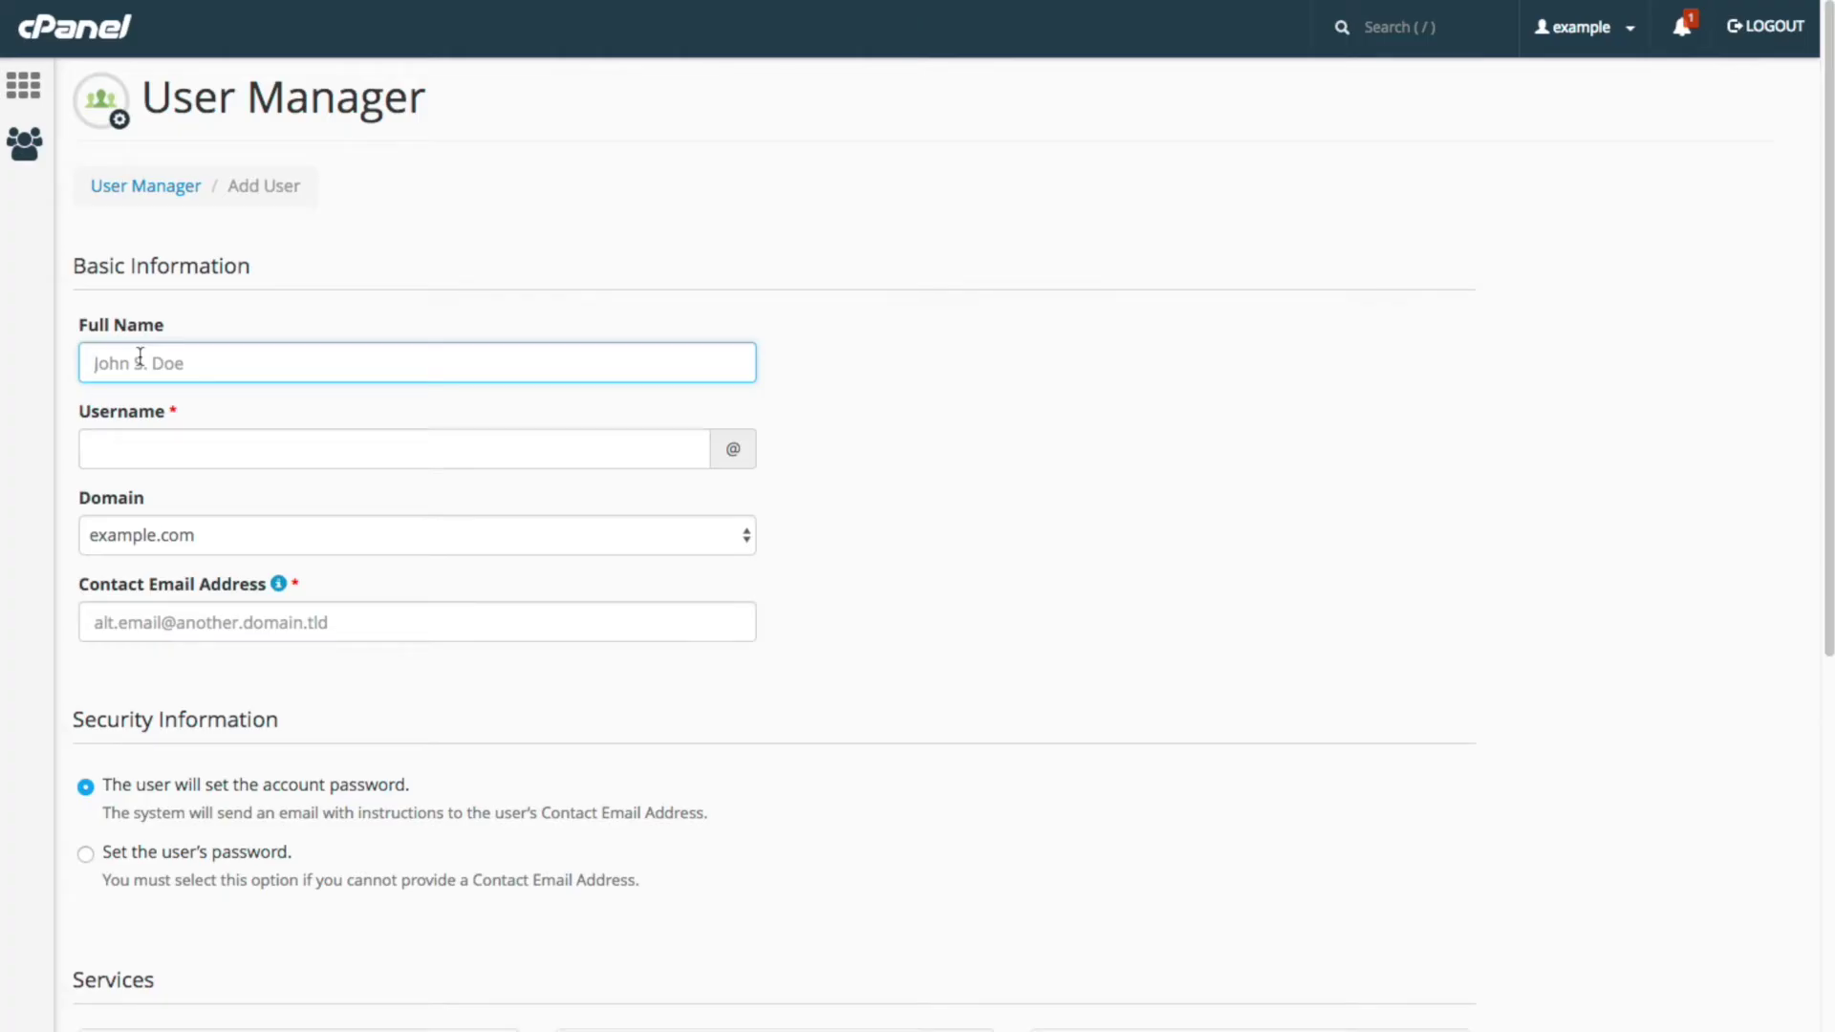
Step: Enter the new user's full name and username, keeping example.com as the domain
{"action": "type", "text": "John Smith"}
{"action": "left_click", "coordinate": [146, 441]}
{"action": "type", "text": "john"}
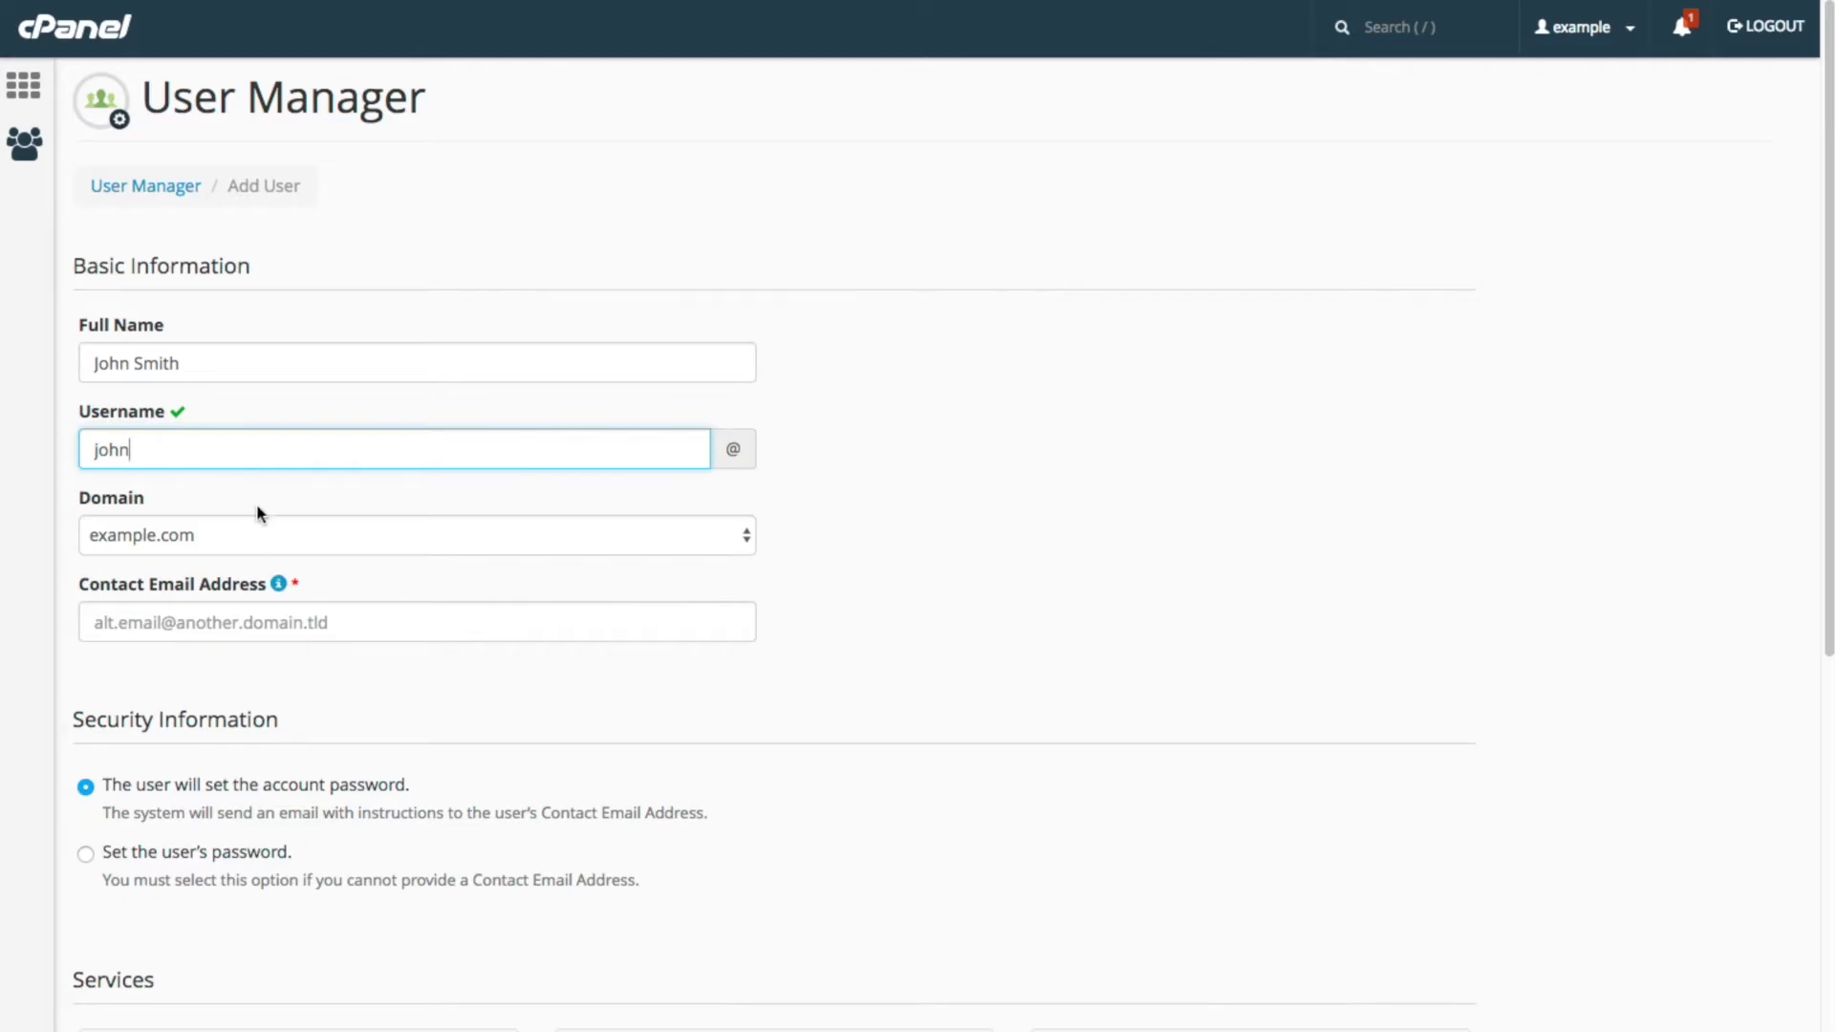
{"action": "left_click", "coordinate": [258, 540]}
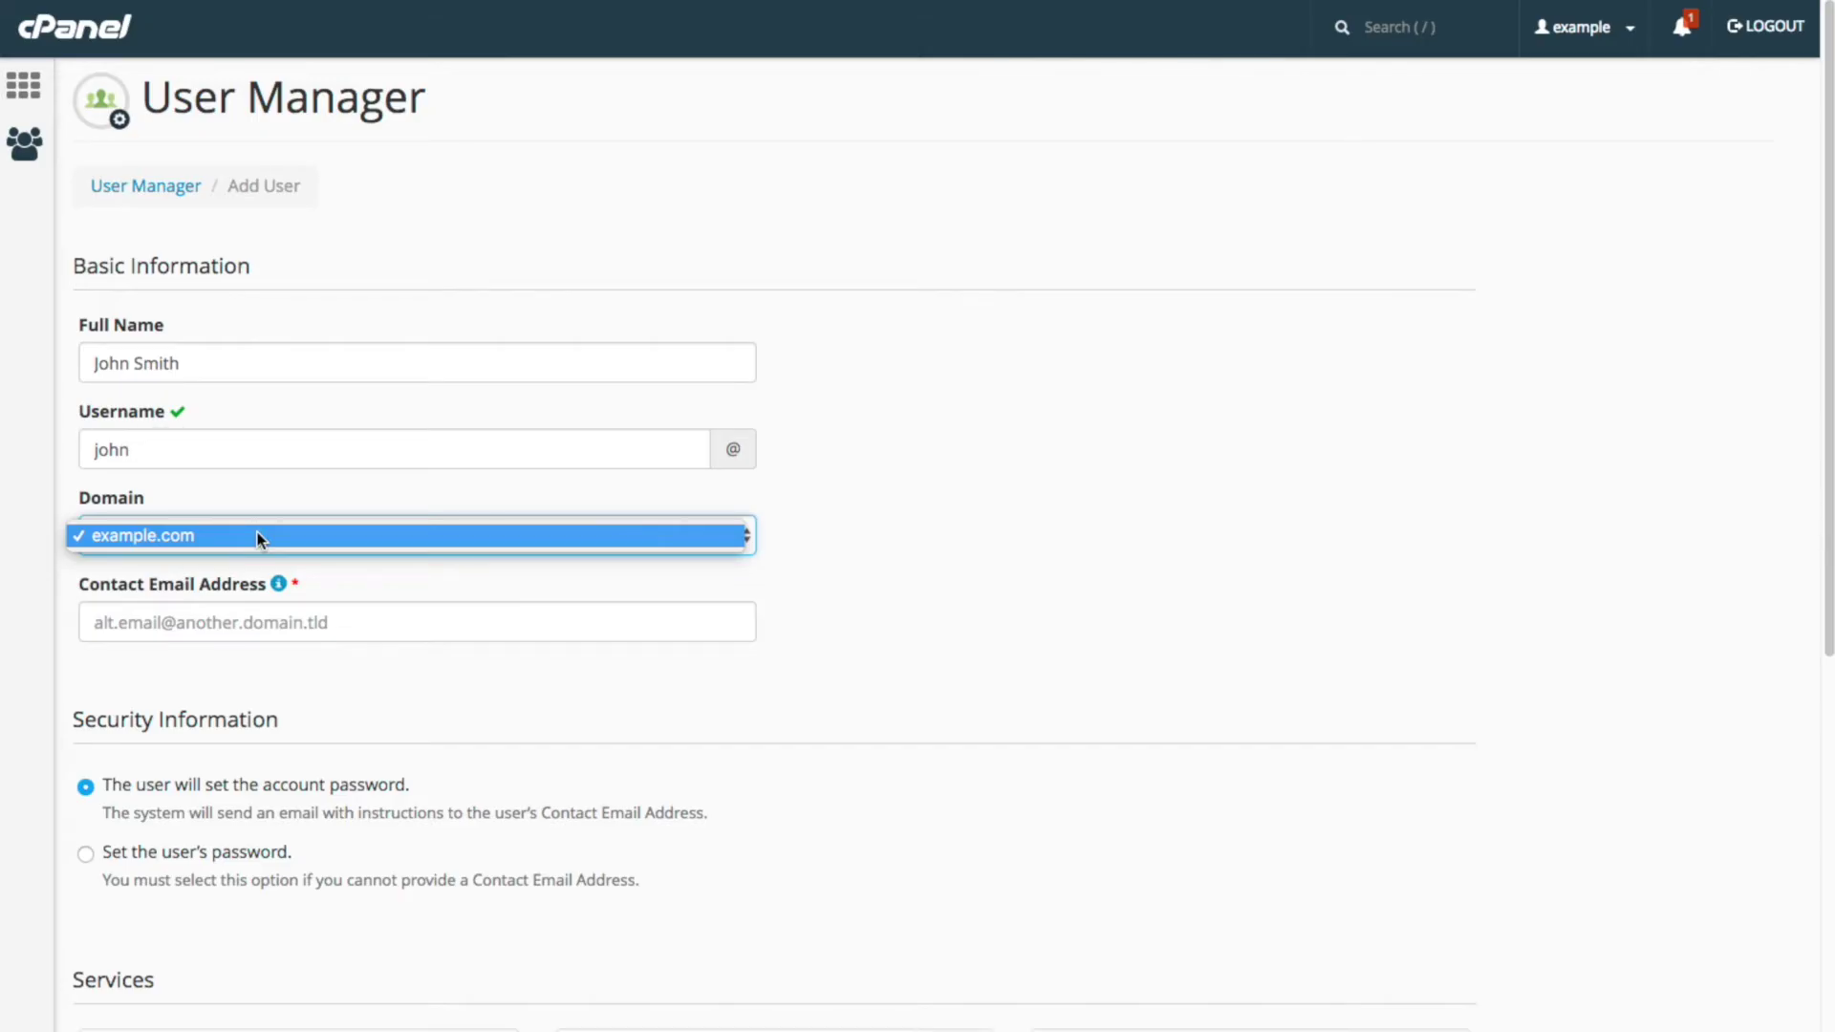
{"action": "left_click", "coordinate": [259, 538]}
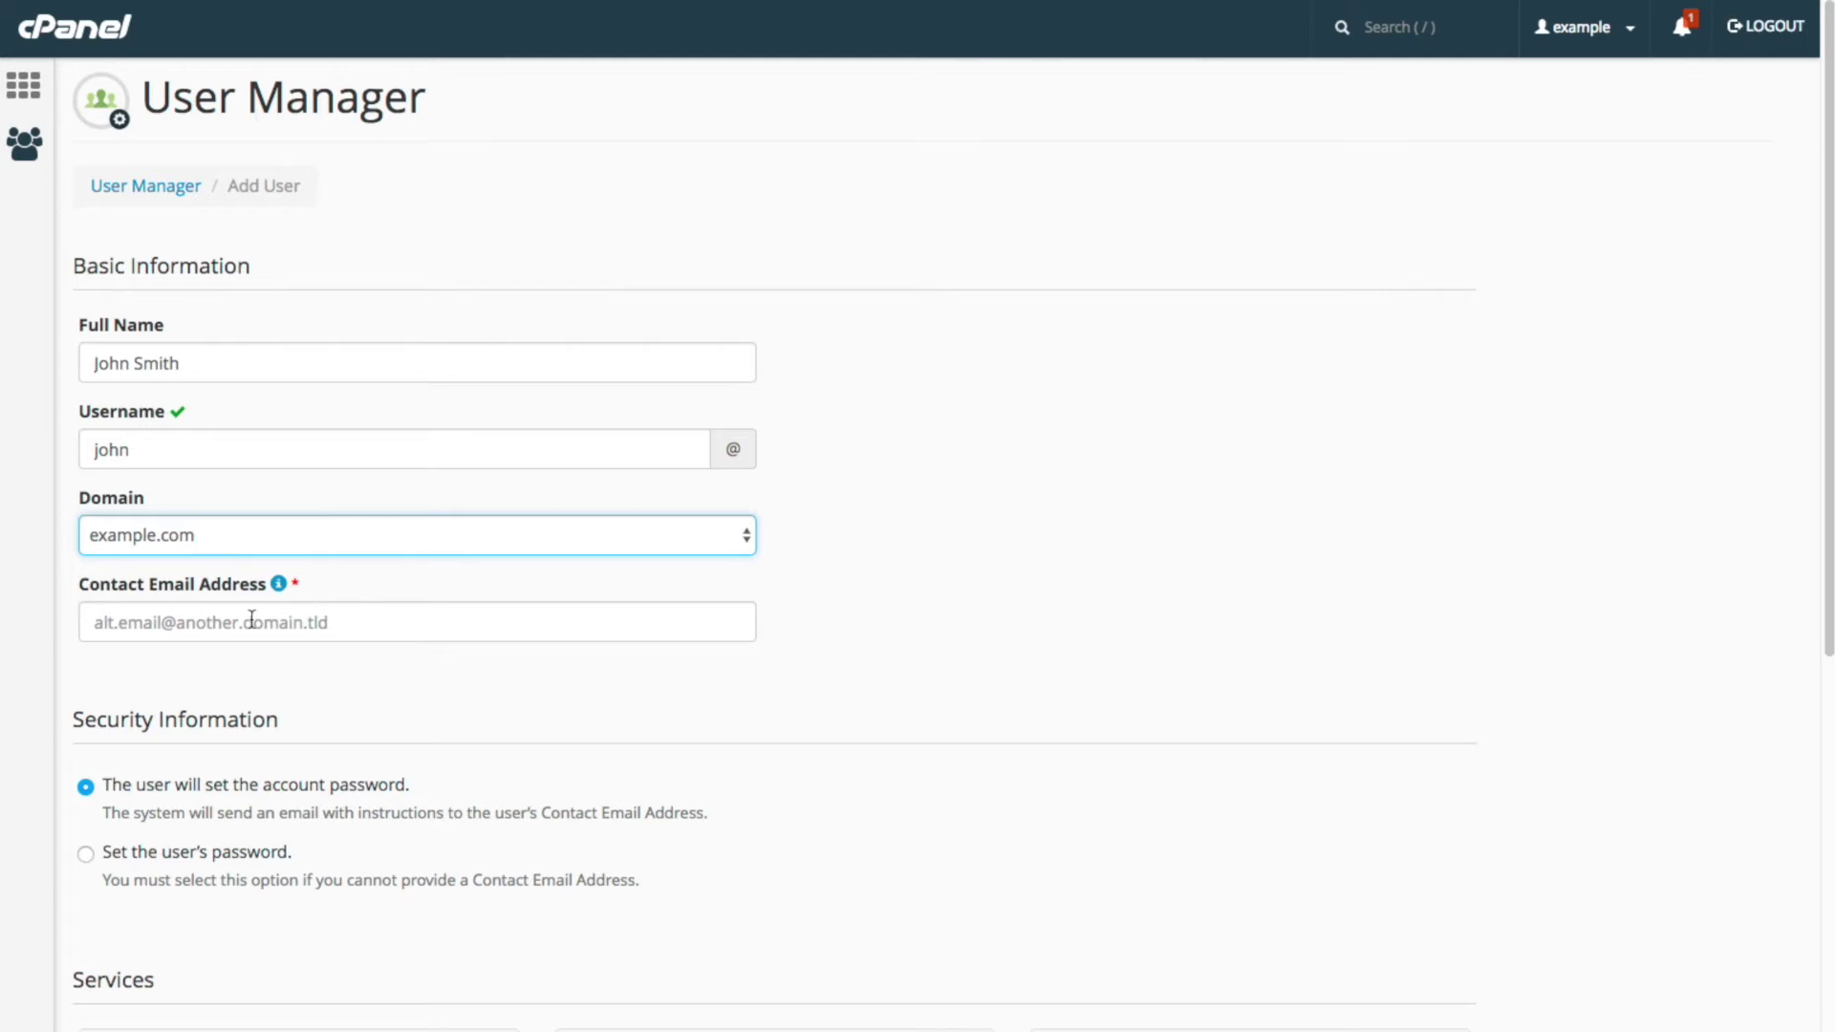
Step: Enter the user's alternate contact email address in the Contact Email Address field
{"action": "left_click", "coordinate": [251, 620]}
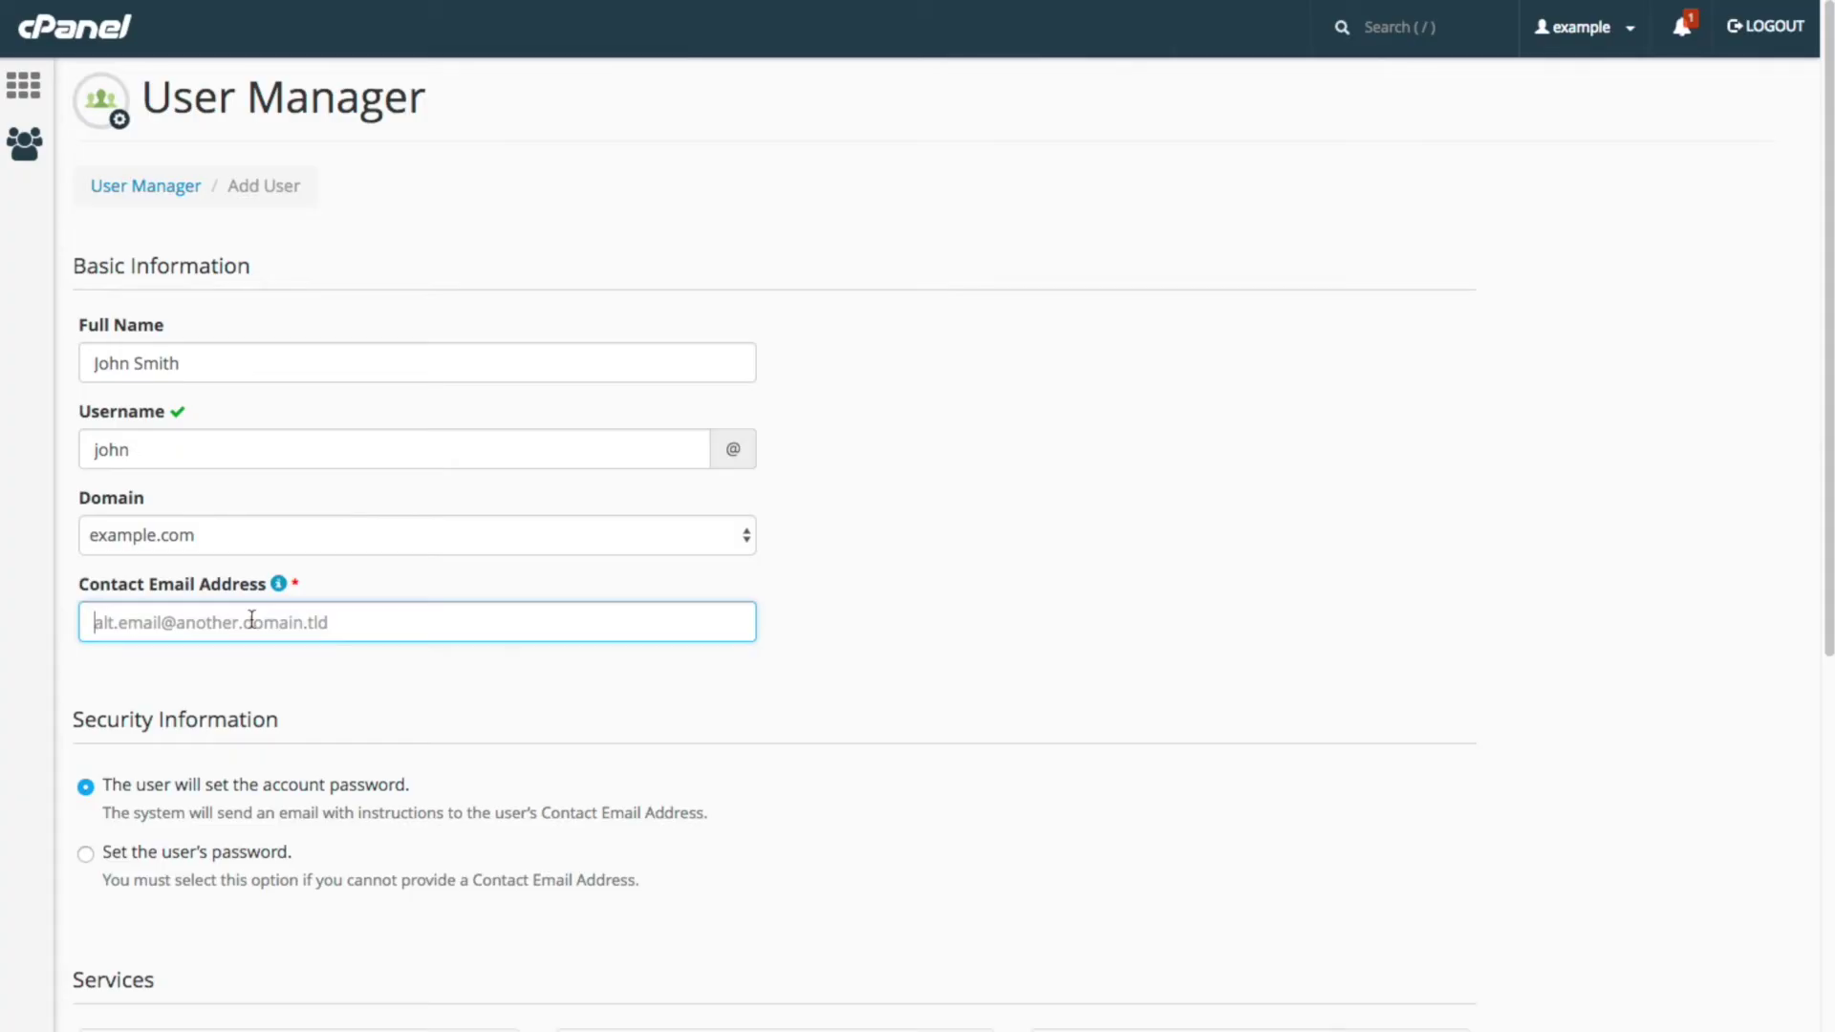
{"action": "type", "text": "j"}
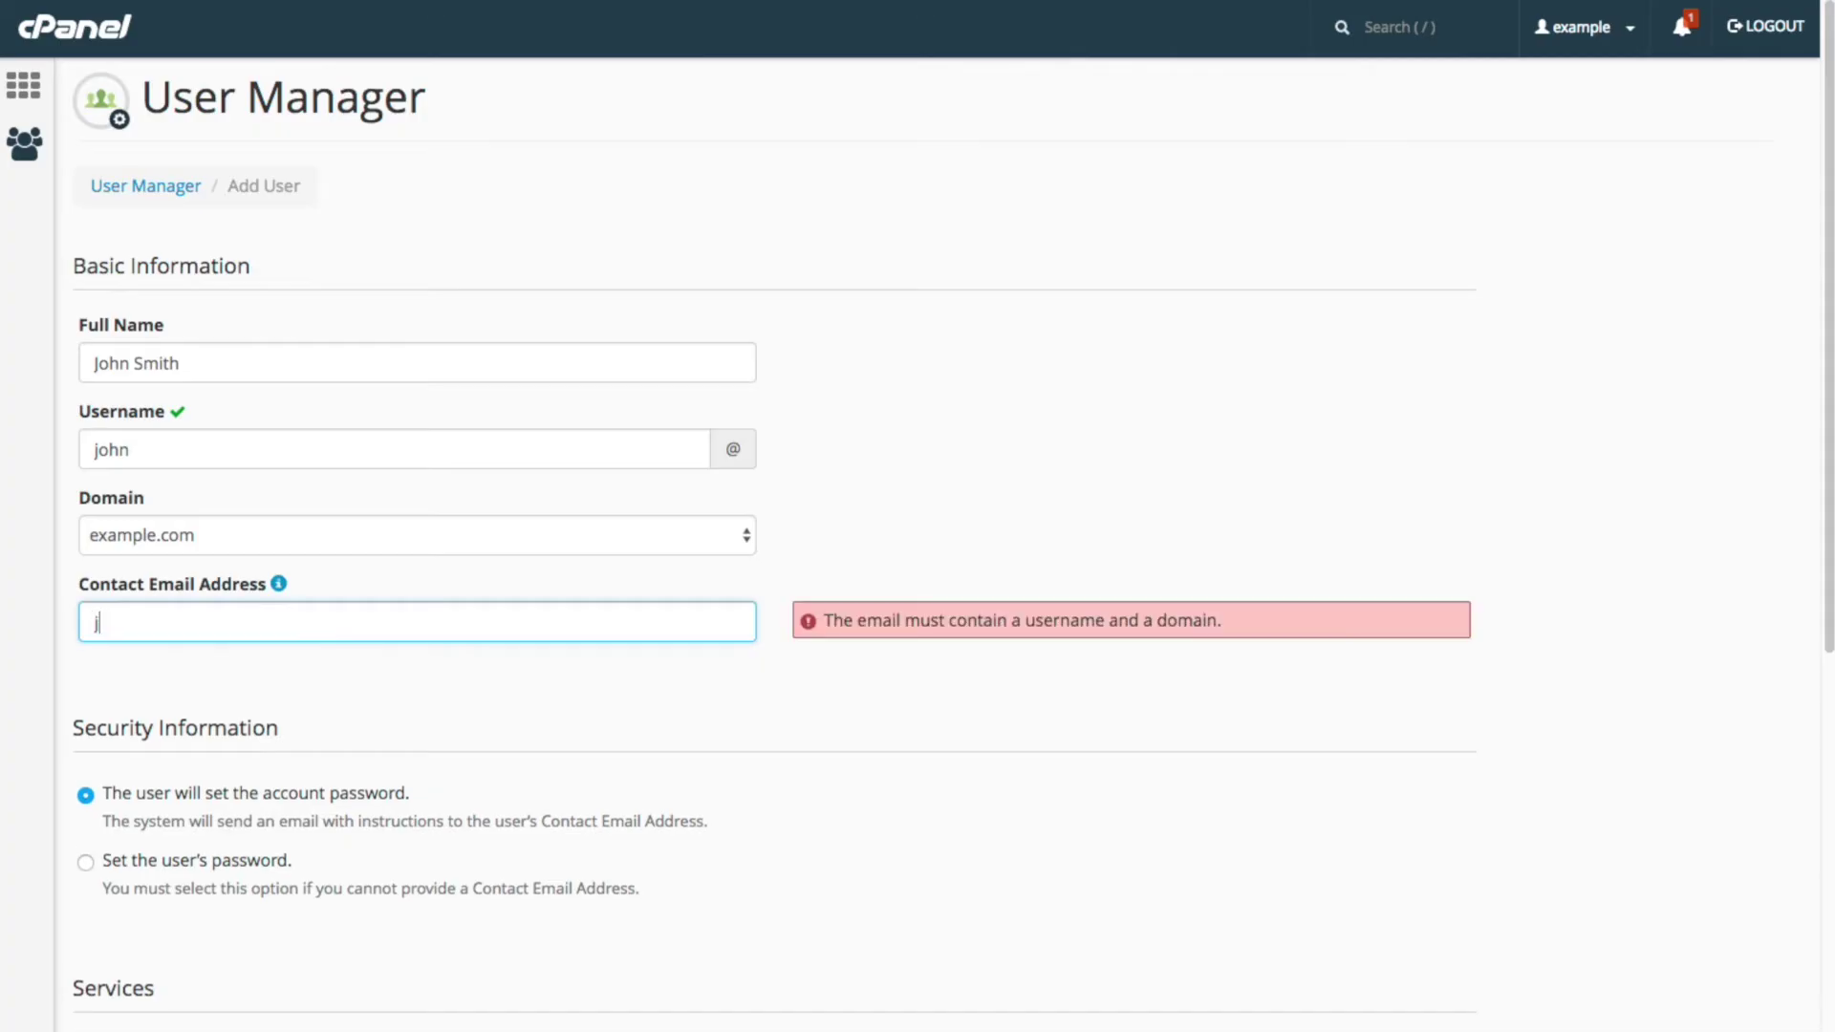
{"action": "type", "text": "ohnsmith@"}
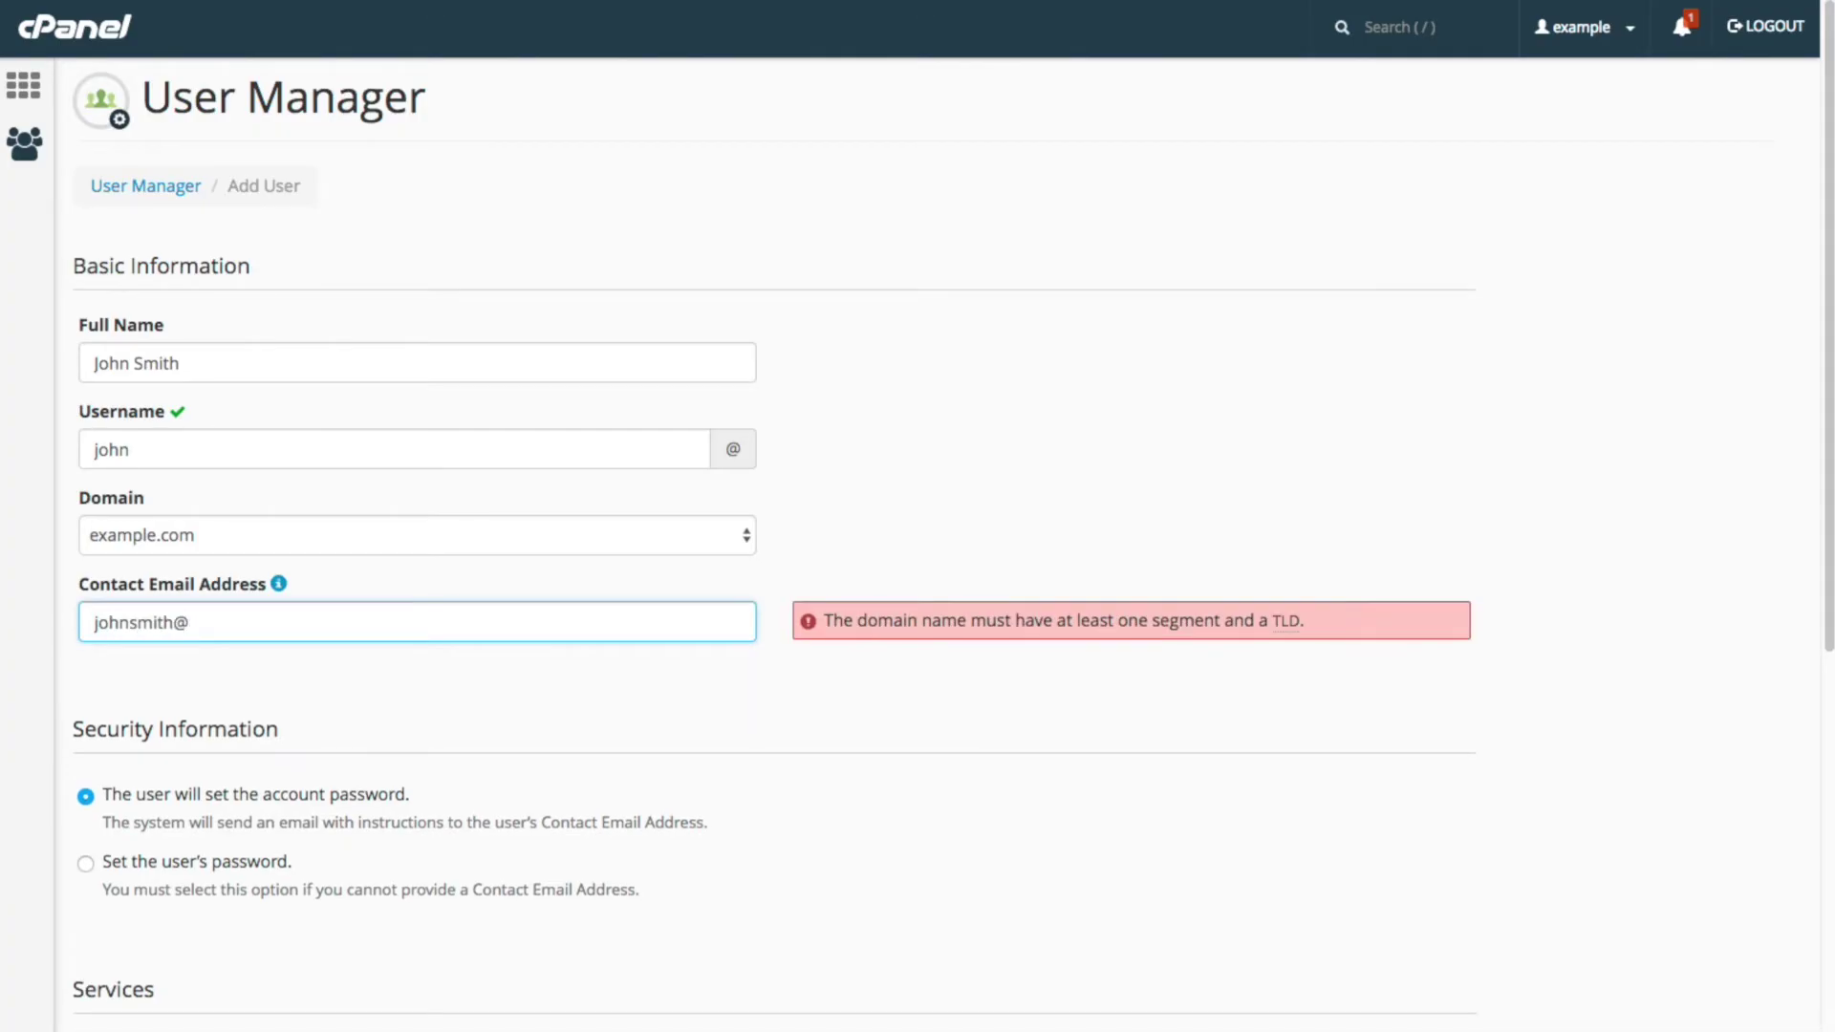
{"action": "type", "text": "cpanel.tld"}
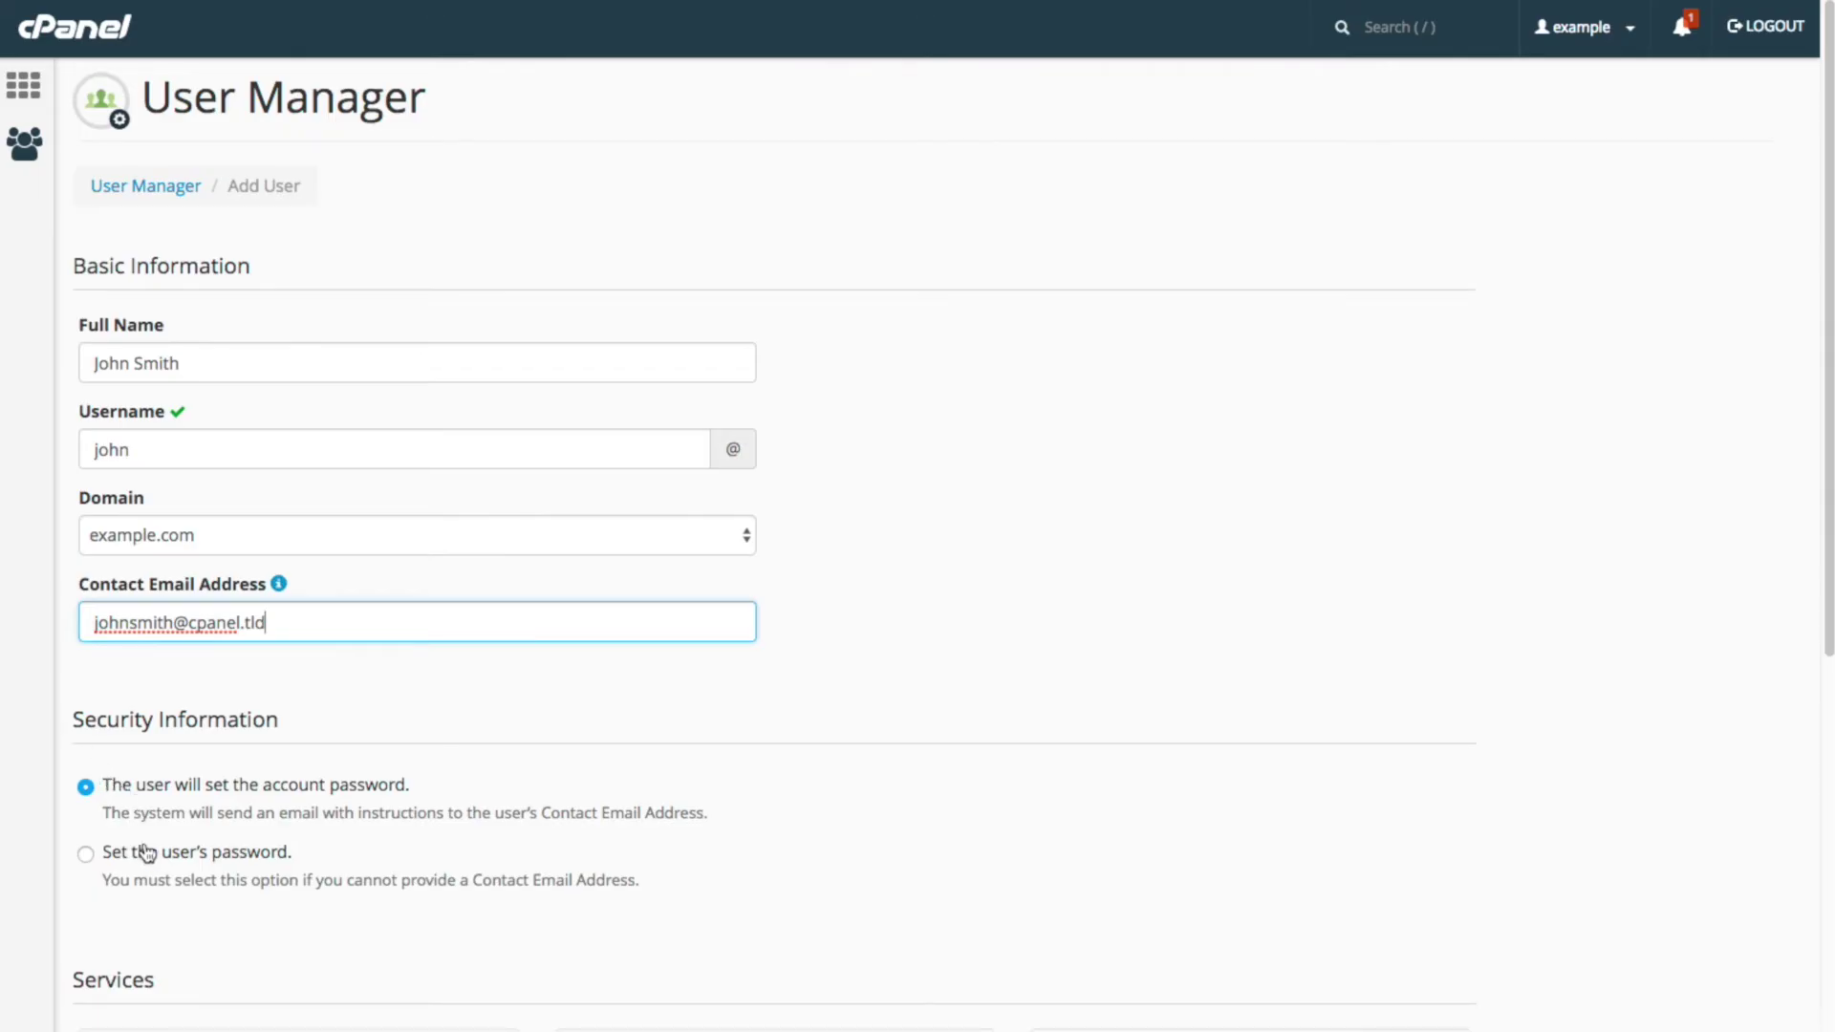
Step: Choose to set the password now, generate a strong 12-character password, and copy it
{"action": "left_click", "coordinate": [85, 857]}
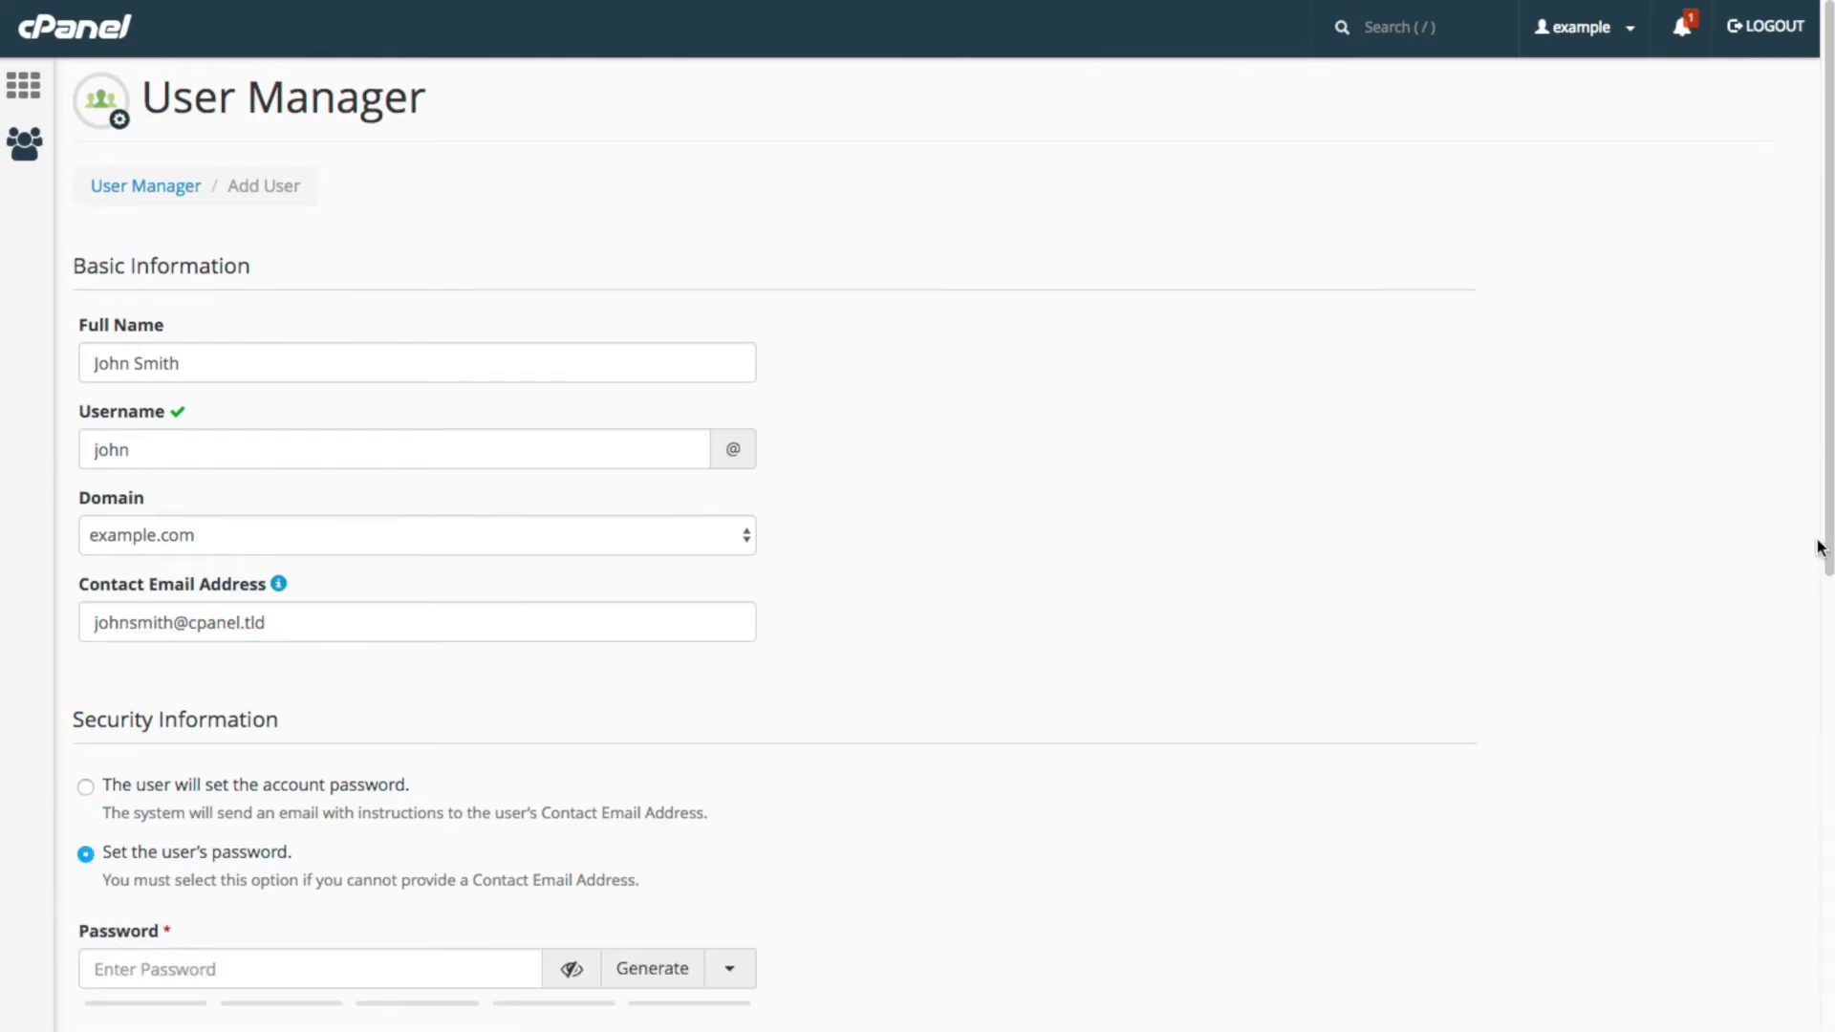
{"action": "left_click_drag", "start_coordinate": [1821, 547], "coordinate": [1826, 928]}
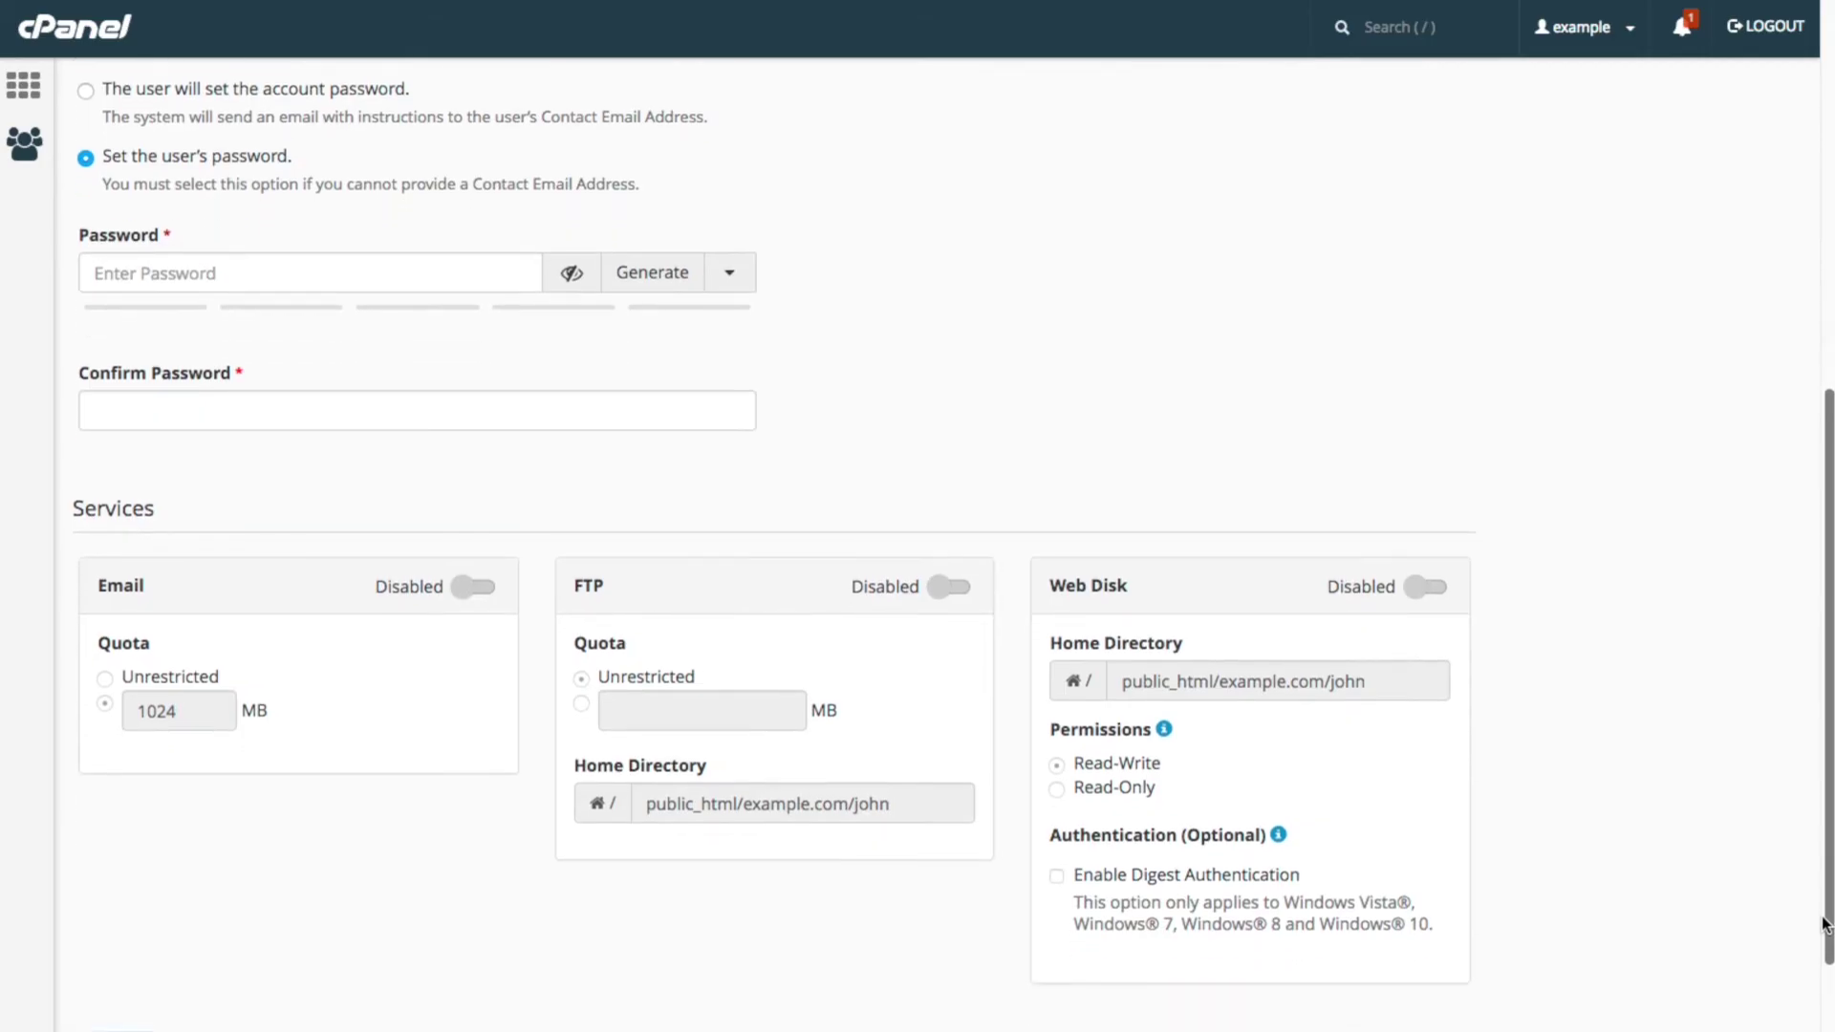
{"action": "left_click", "coordinate": [660, 285]}
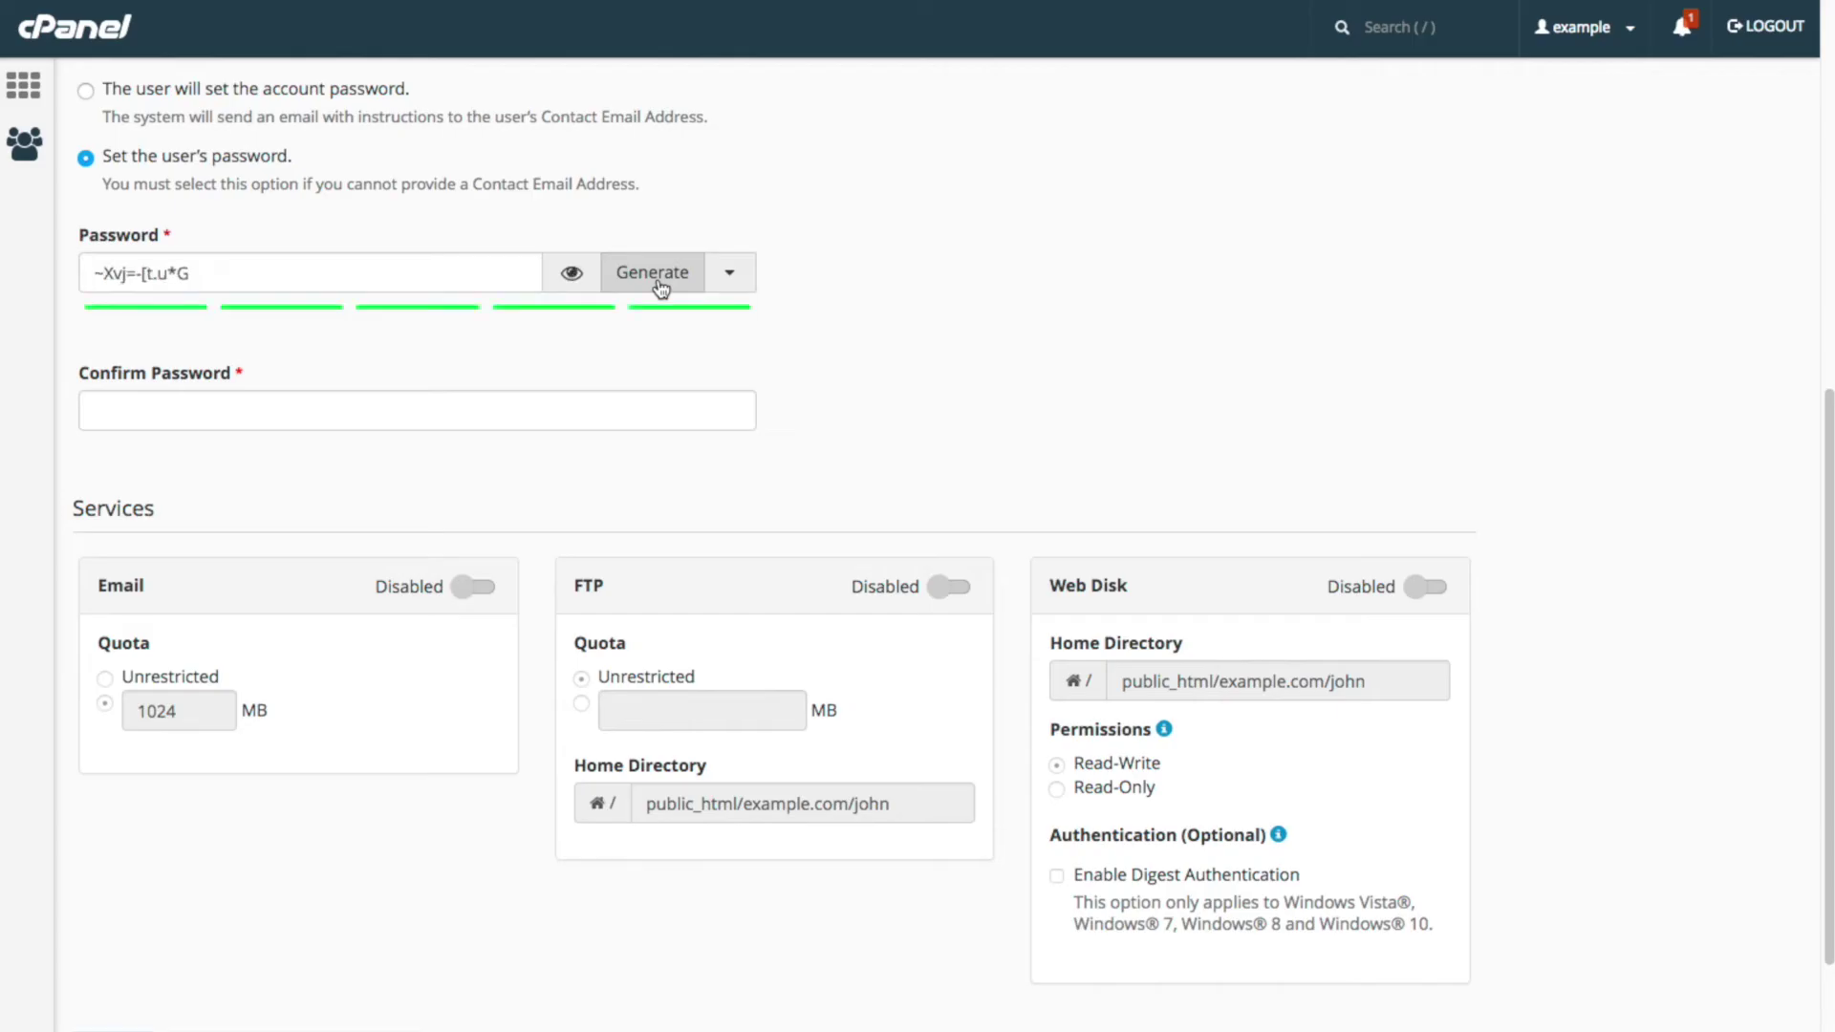
{"action": "left_click", "coordinate": [741, 284]}
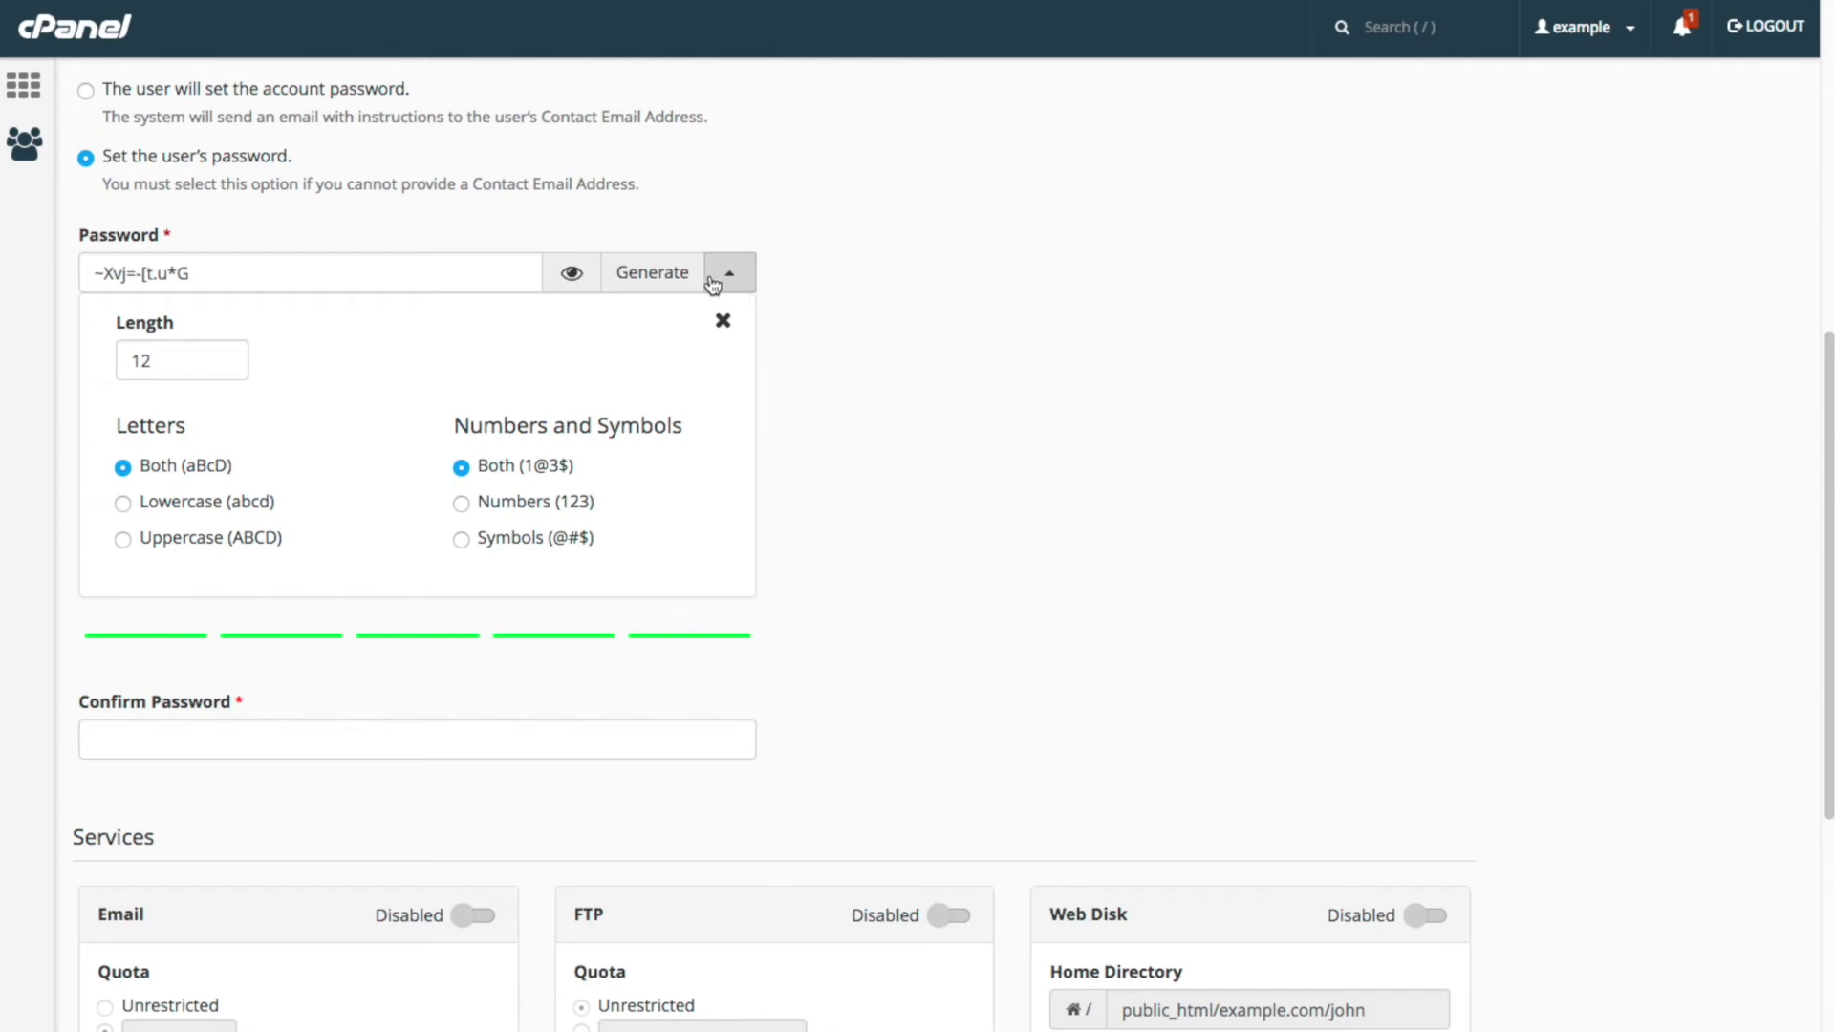
{"action": "left_click", "coordinate": [447, 274]}
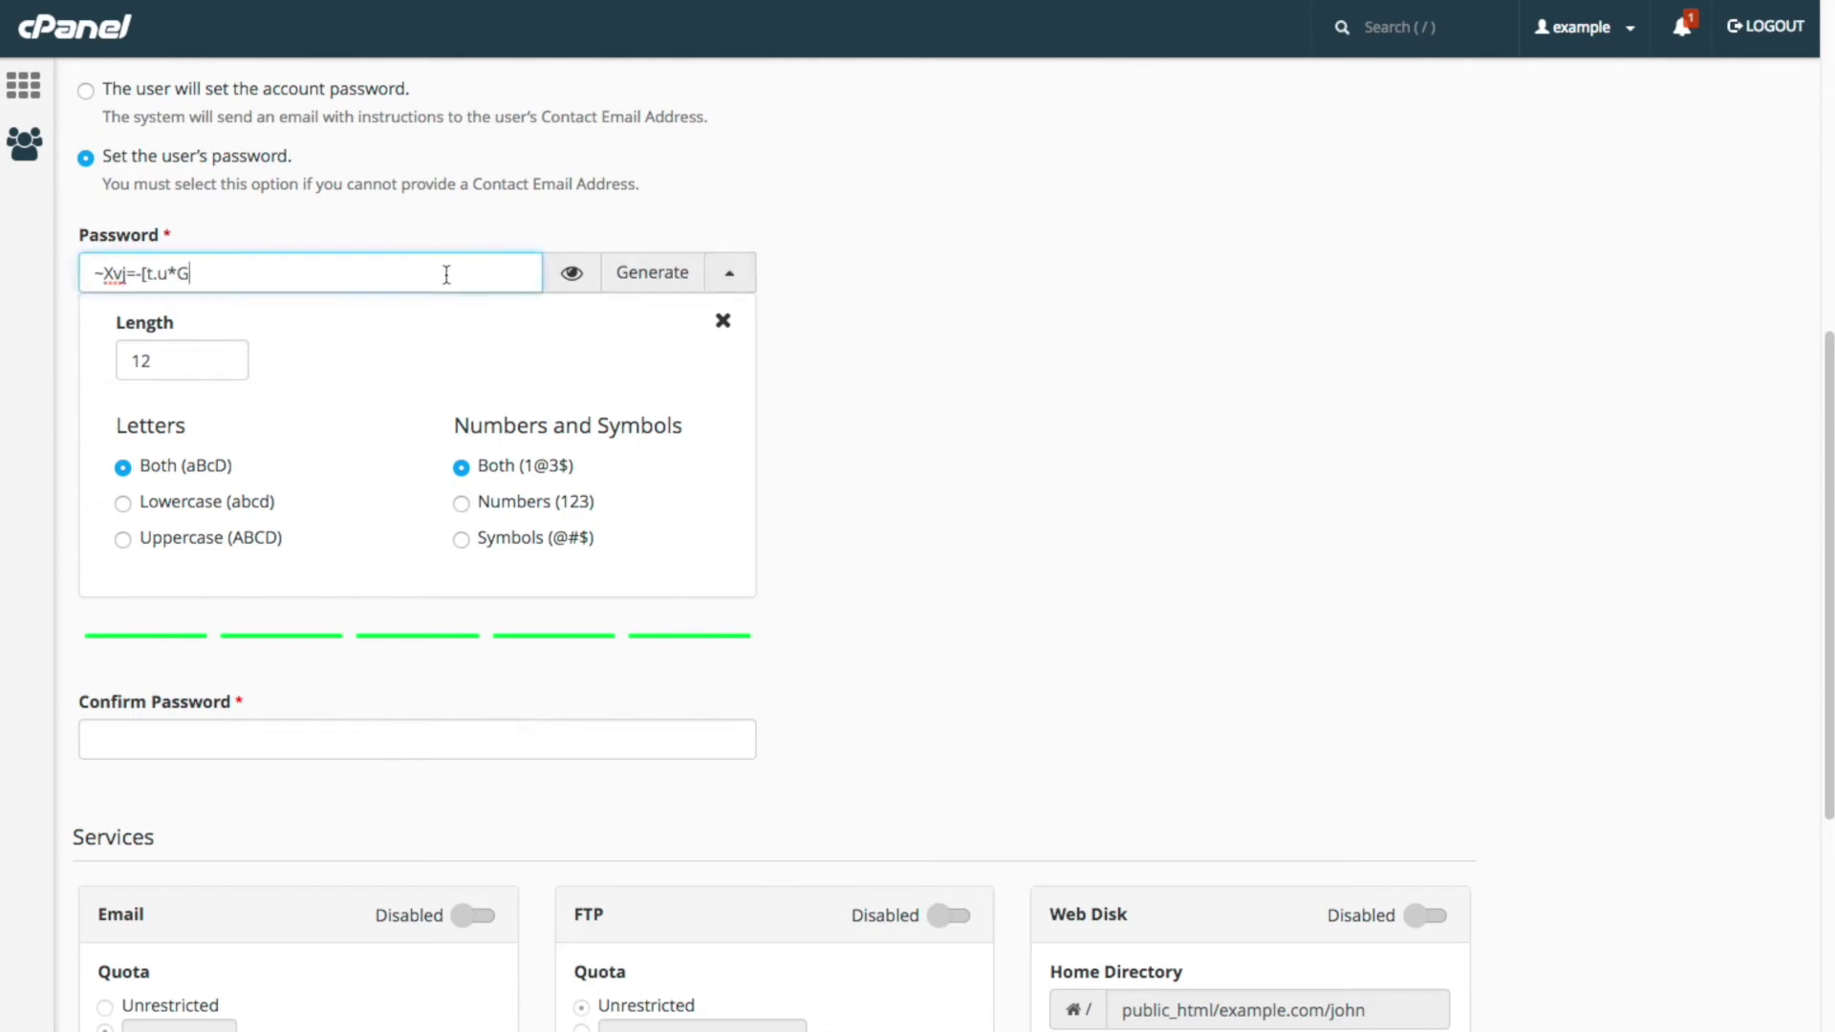
{"action": "key", "text": "ctrl+a"}
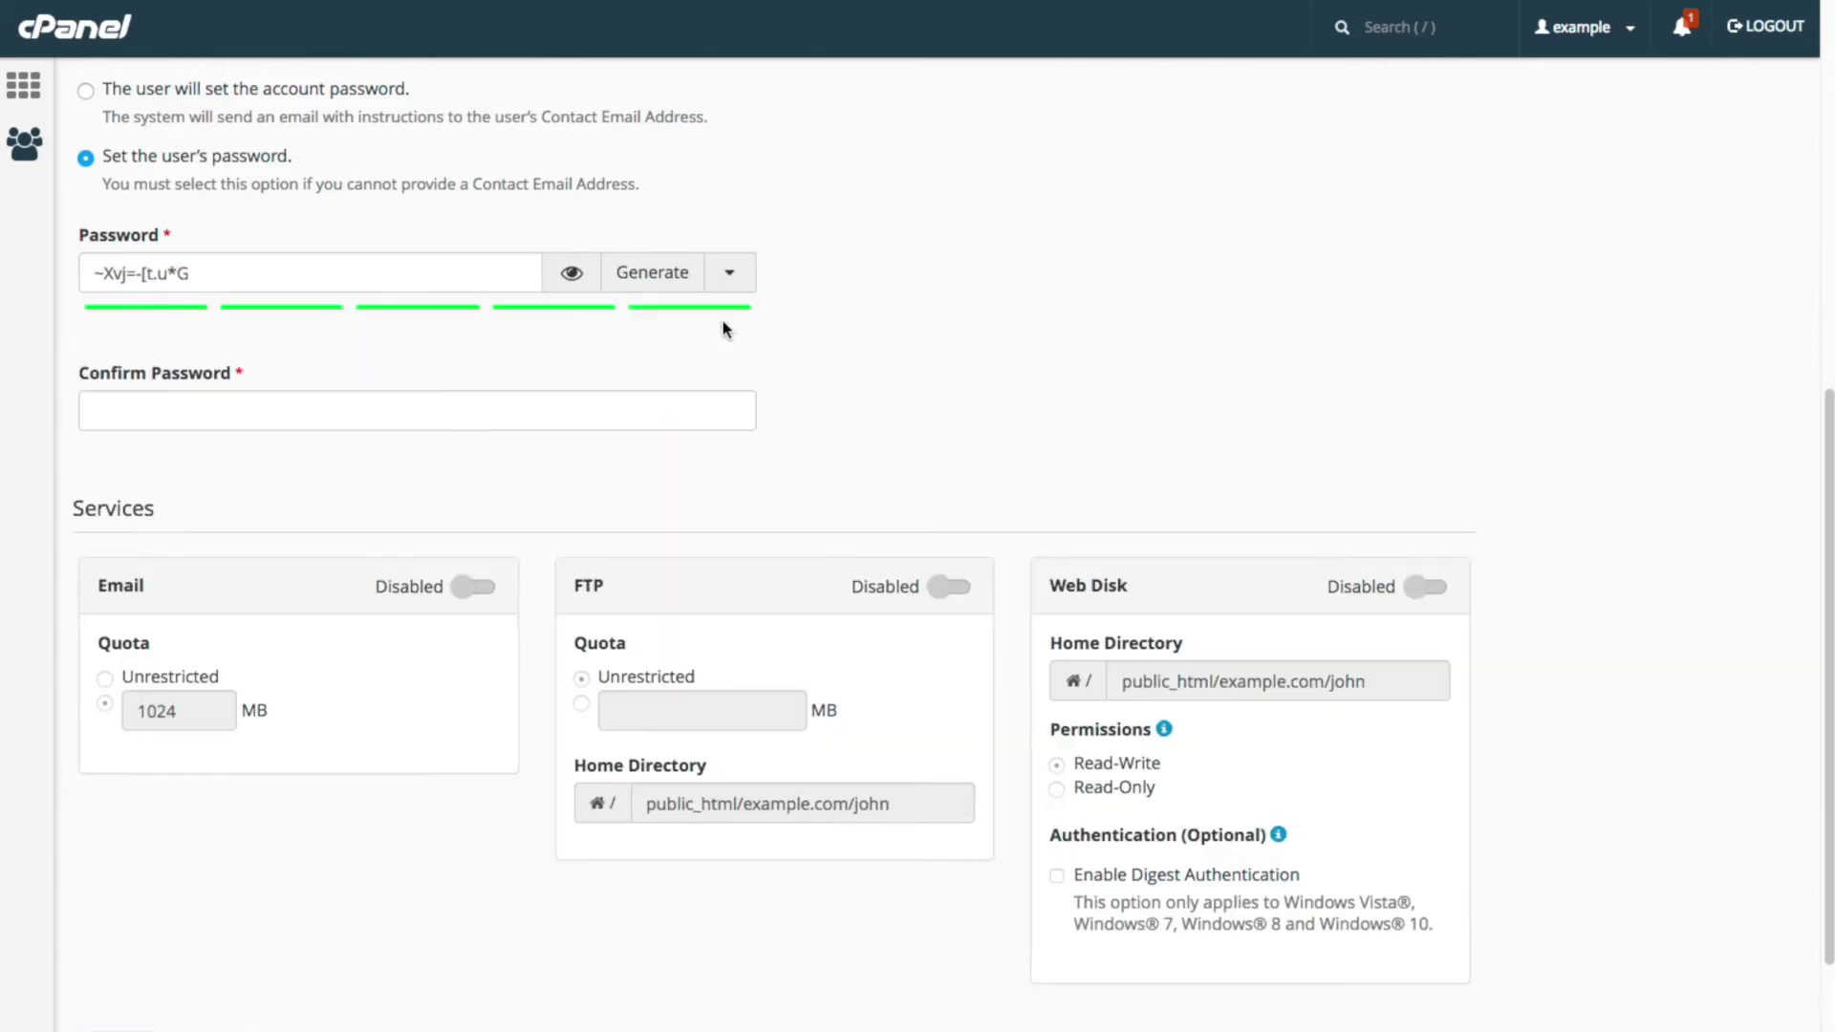
{"action": "left_click", "coordinate": [373, 410]}
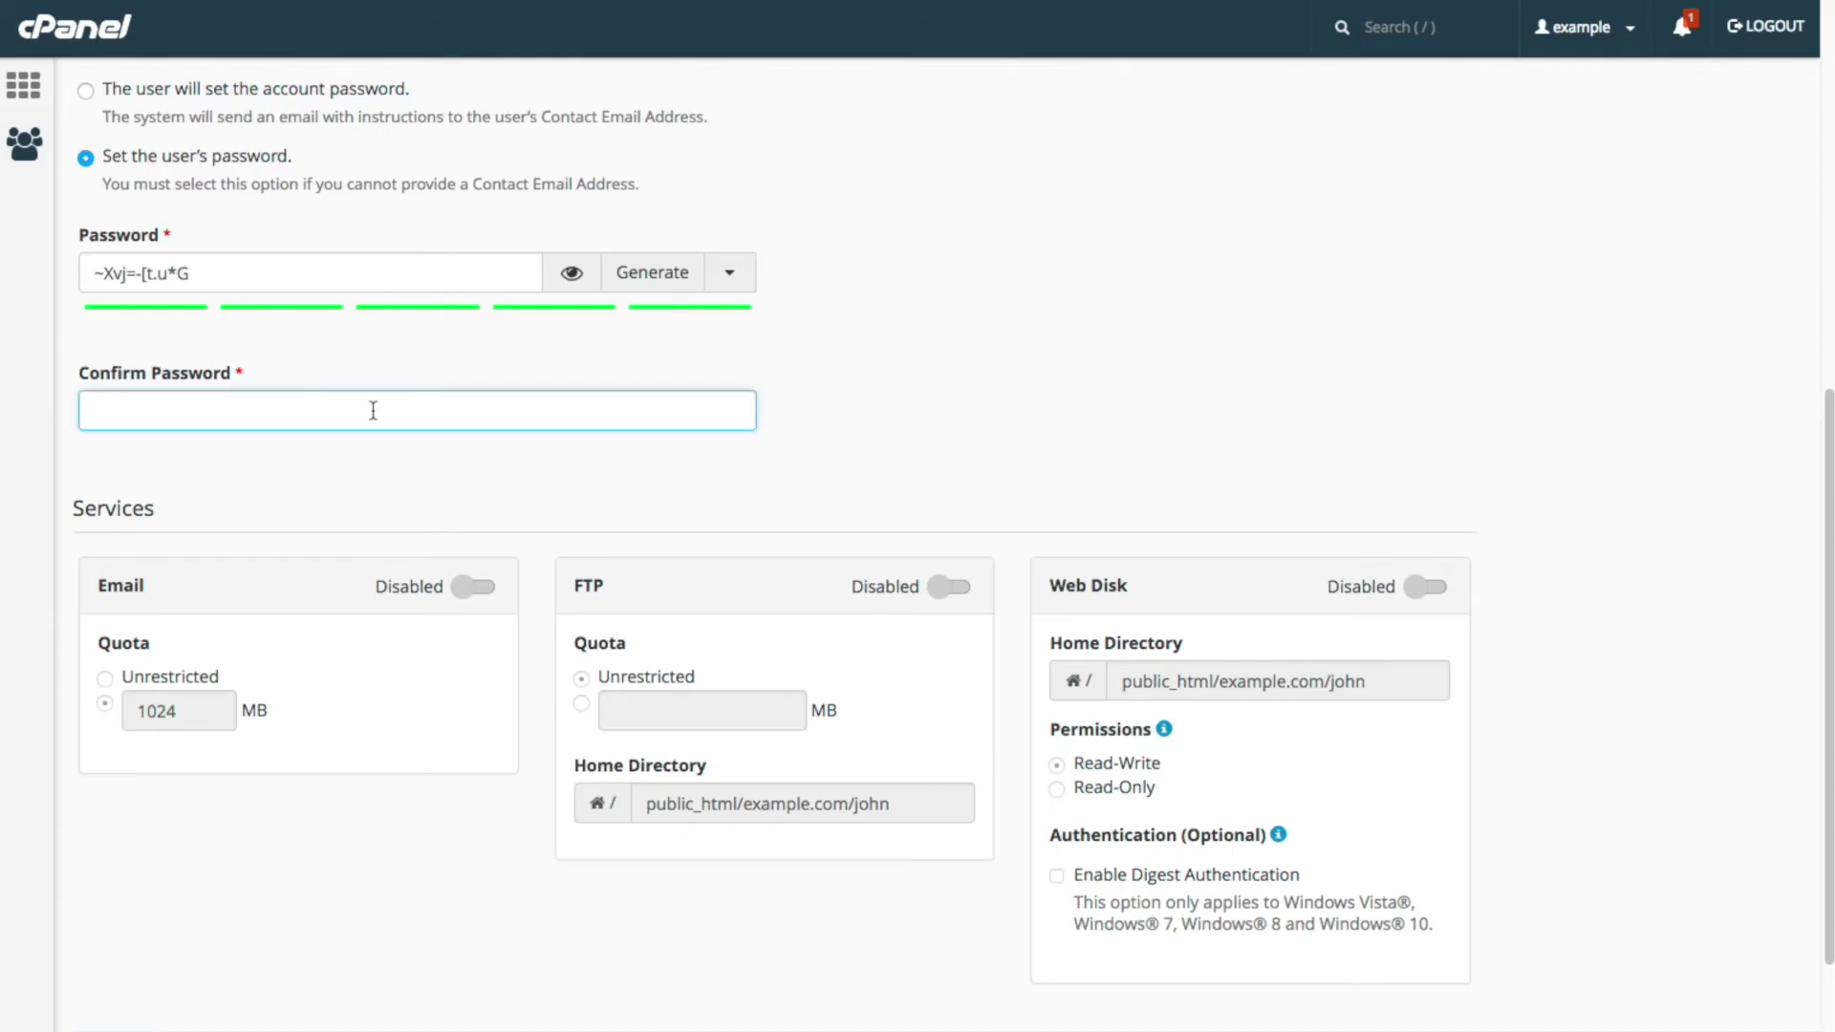
Step: Paste the generated password into Confirm Password and enable Email with a 1024 MB quota
{"action": "key", "text": "ctrl+v"}
{"action": "left_click", "coordinate": [459, 591]}
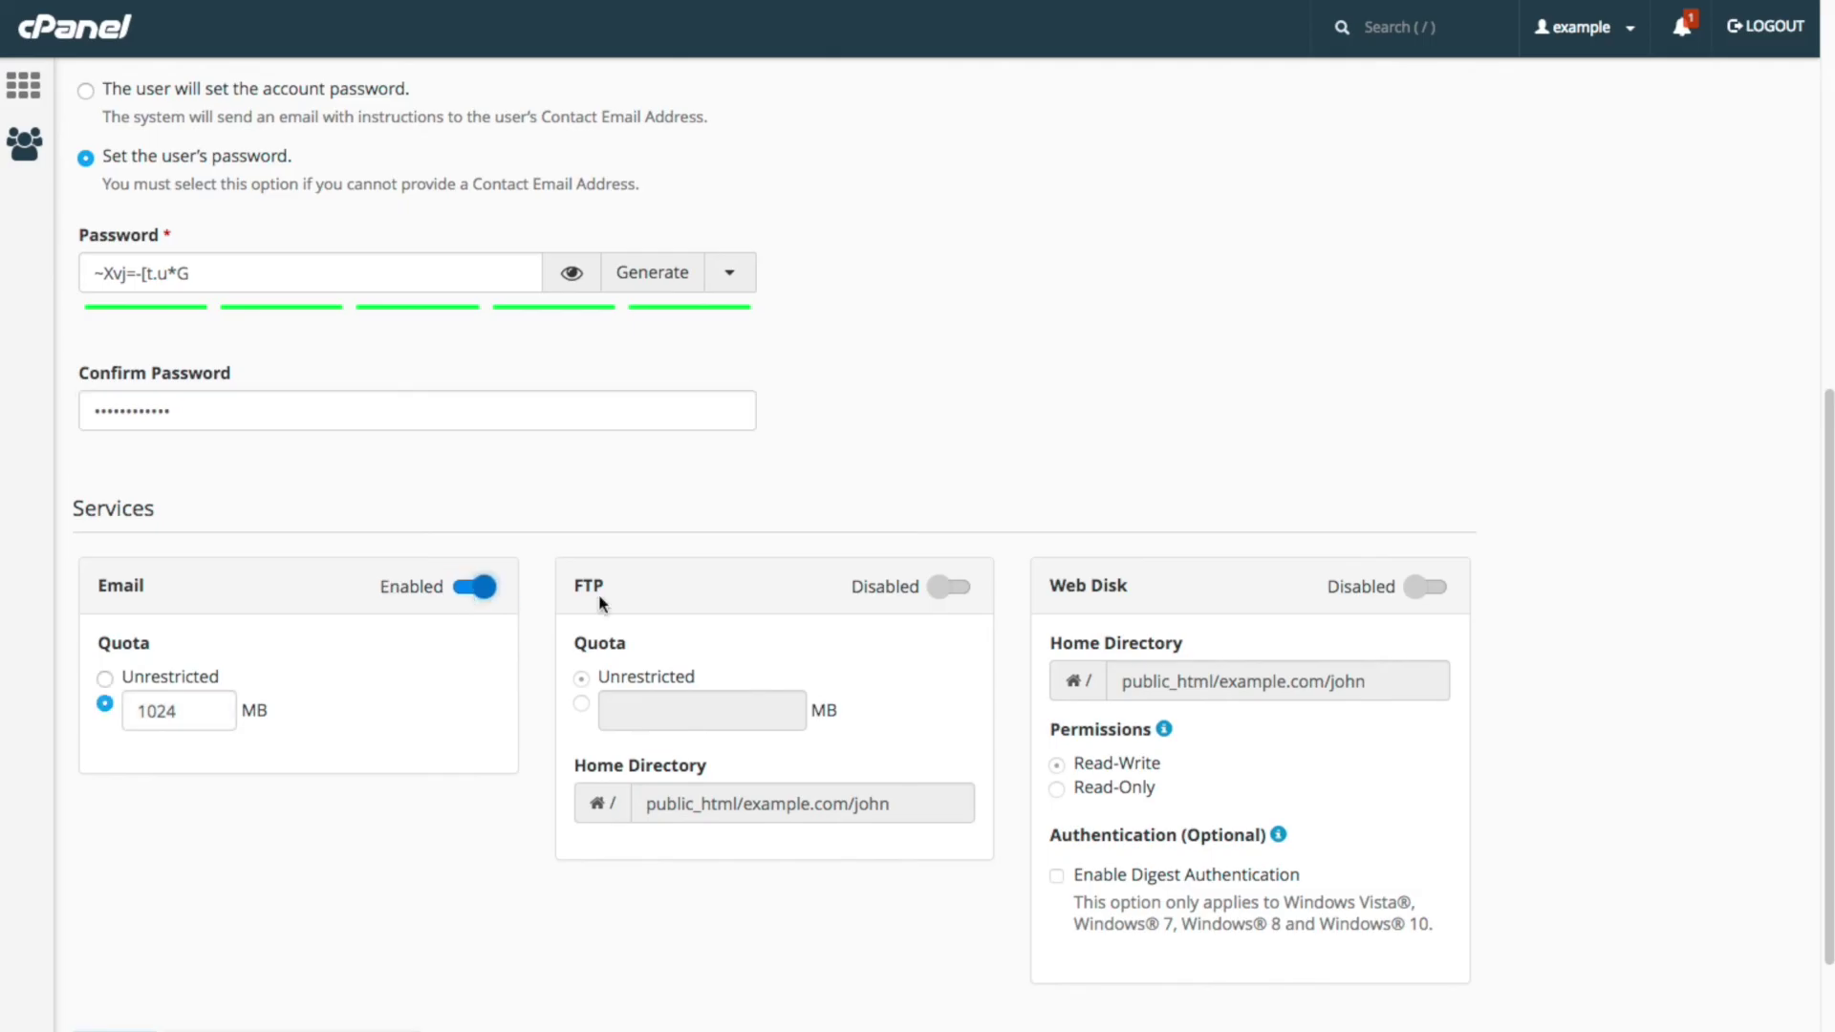
Step: Enable FTP with unrestricted quota and Web Disk with Read-Write permissions
{"action": "left_click", "coordinate": [942, 595]}
{"action": "left_click", "coordinate": [1421, 590]}
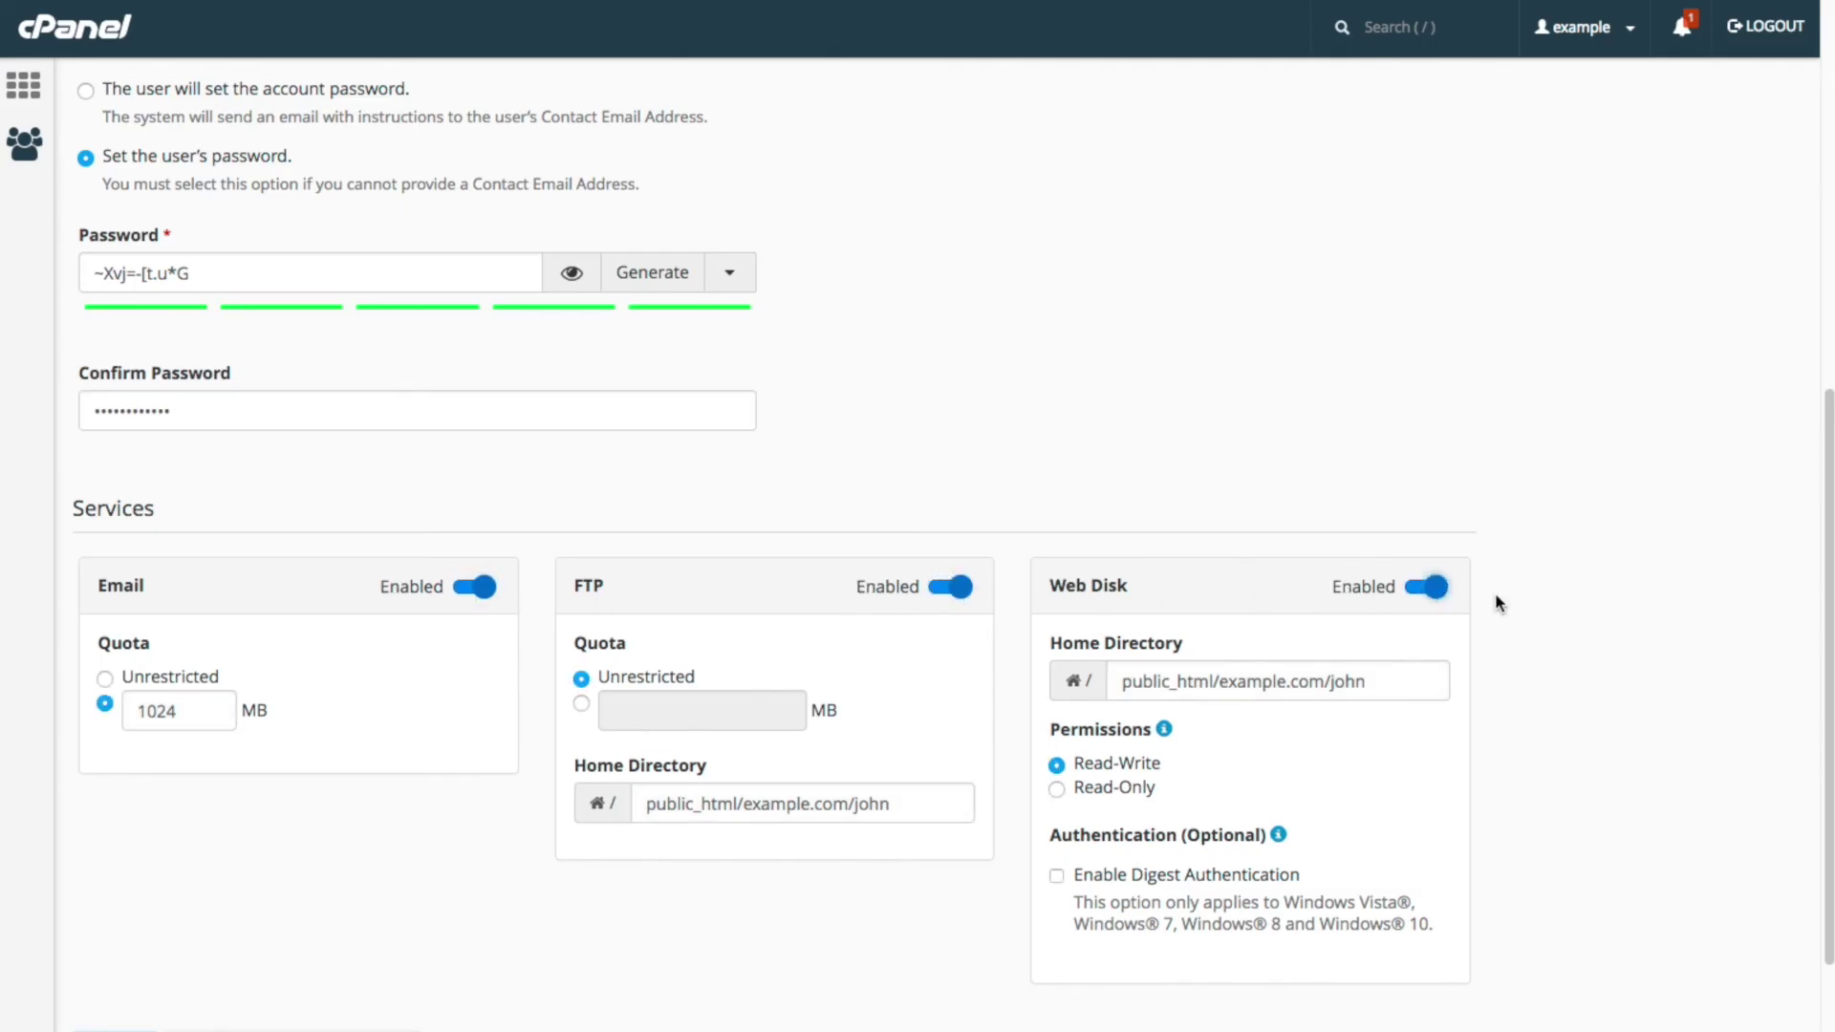
{"action": "left_click_drag", "start_coordinate": [1821, 595], "coordinate": [1830, 675]}
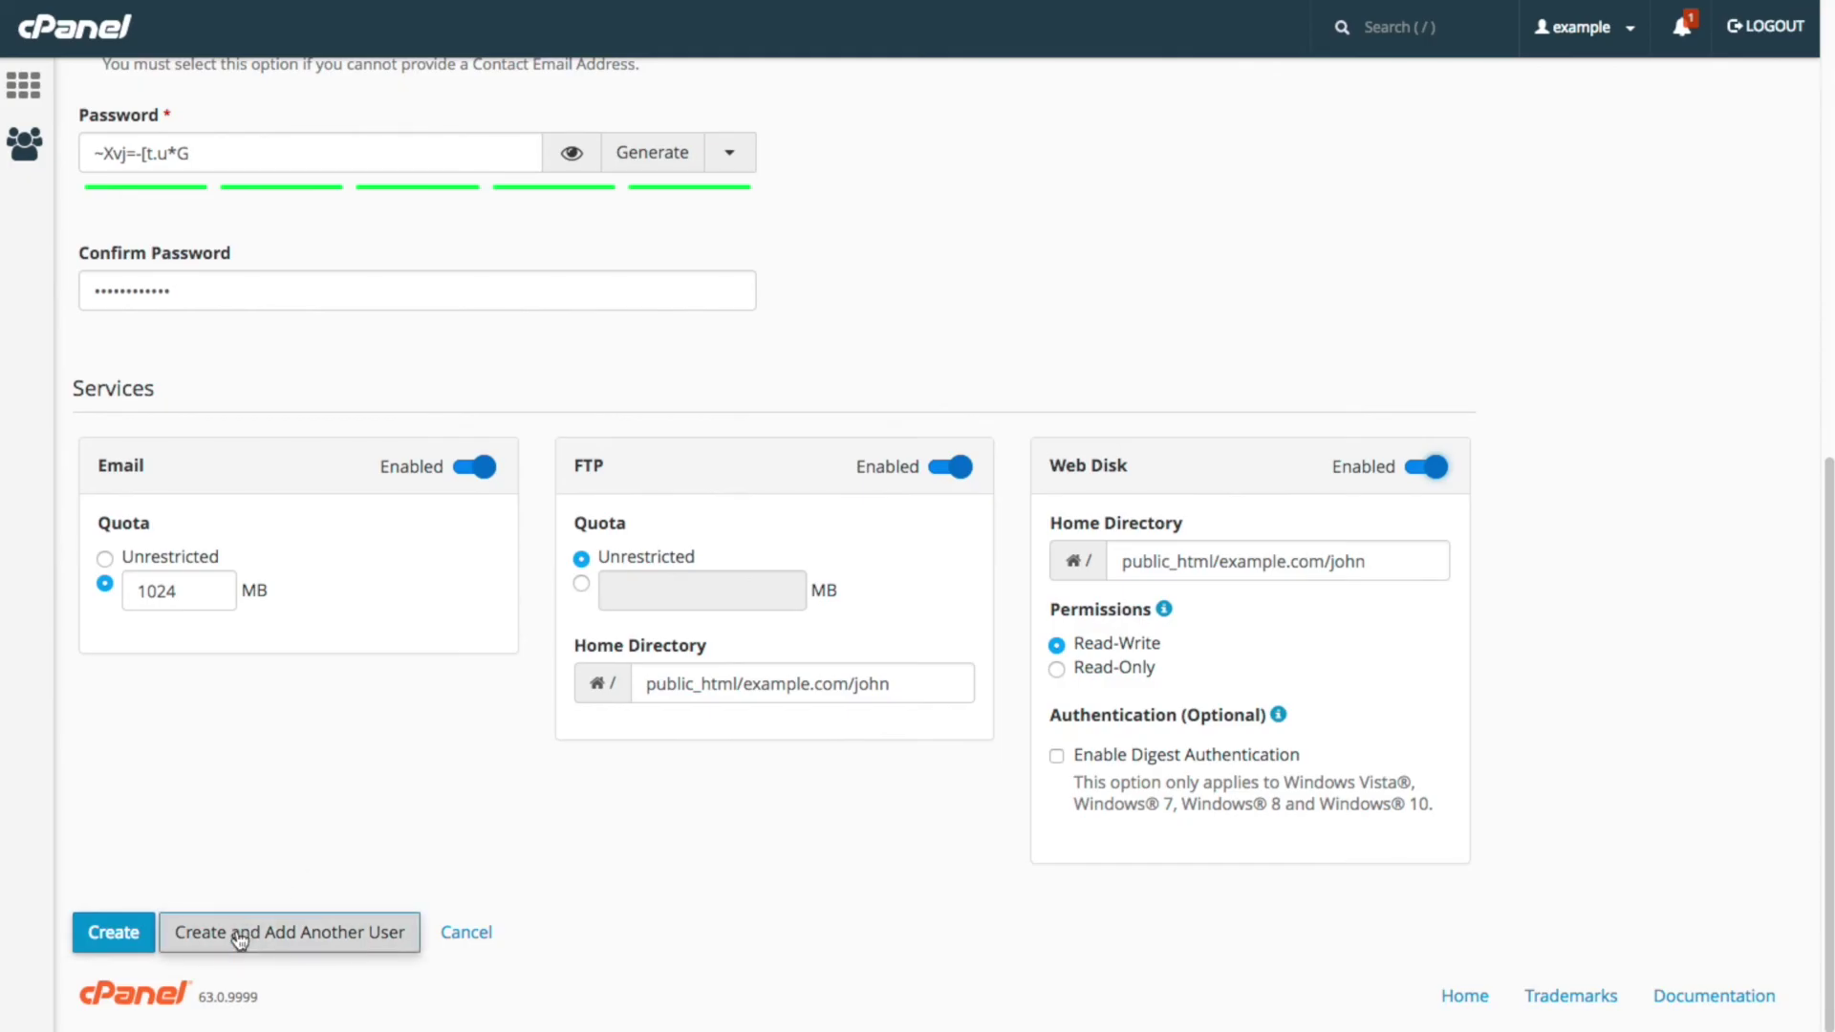
Step: Submit the Add User form with Create to make the new account
{"action": "left_click", "coordinate": [125, 935]}
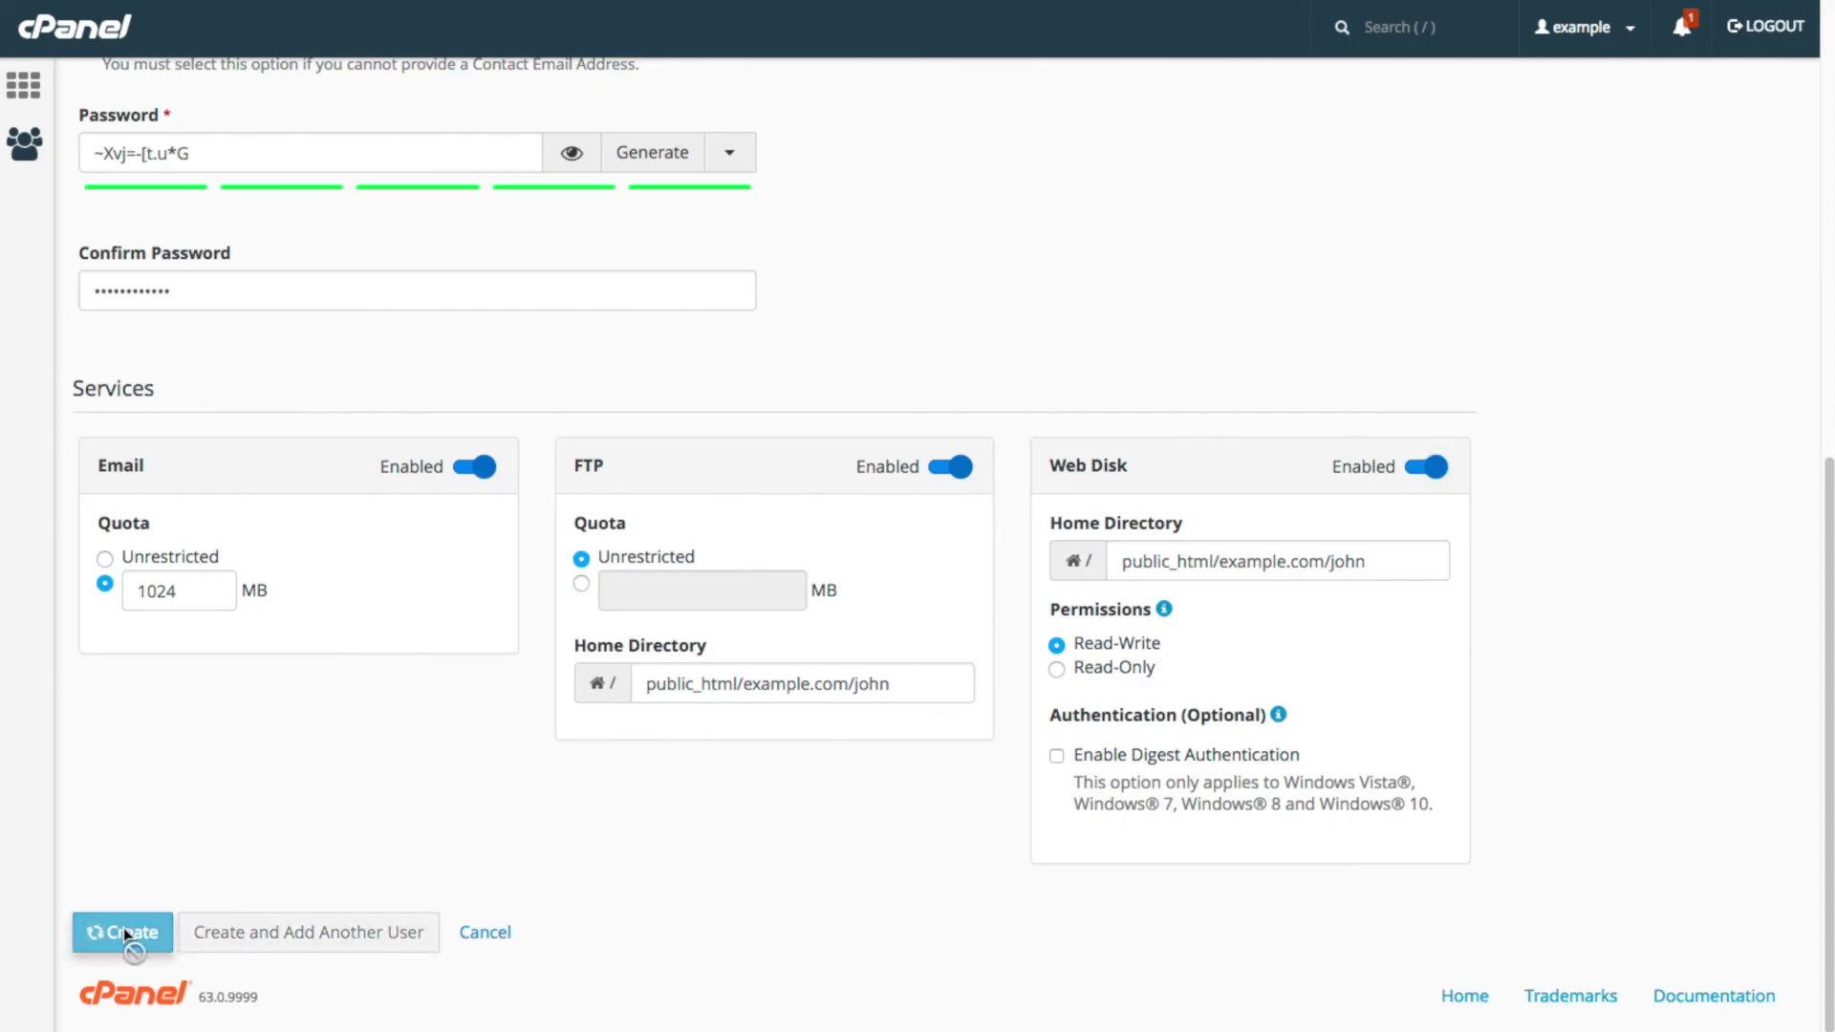